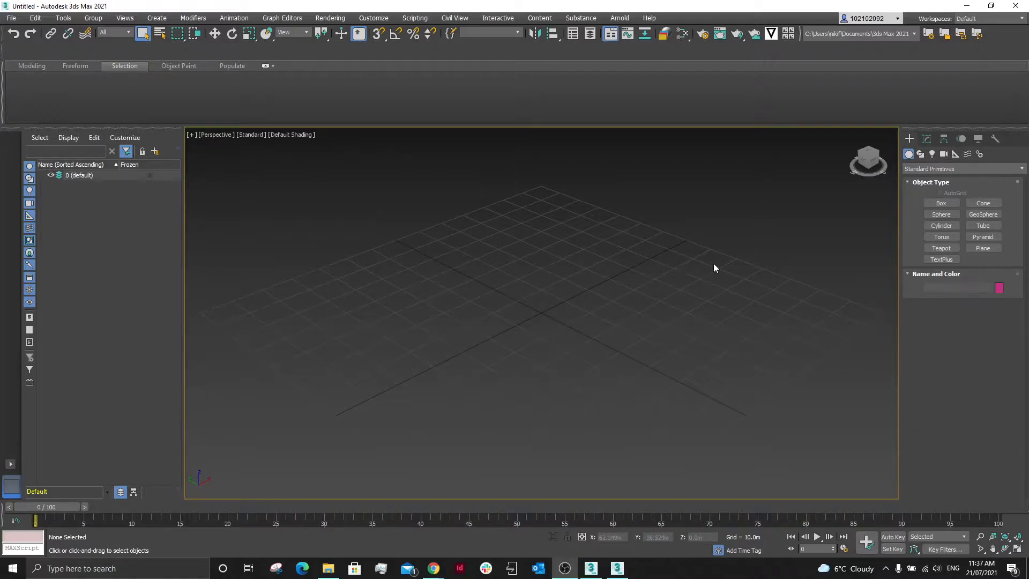
- Create a plane in the perspective viewport and set its length to 20000 m and its width to 10000 m
left_click(984, 248)
left_click_drag(346, 437, 561, 175)
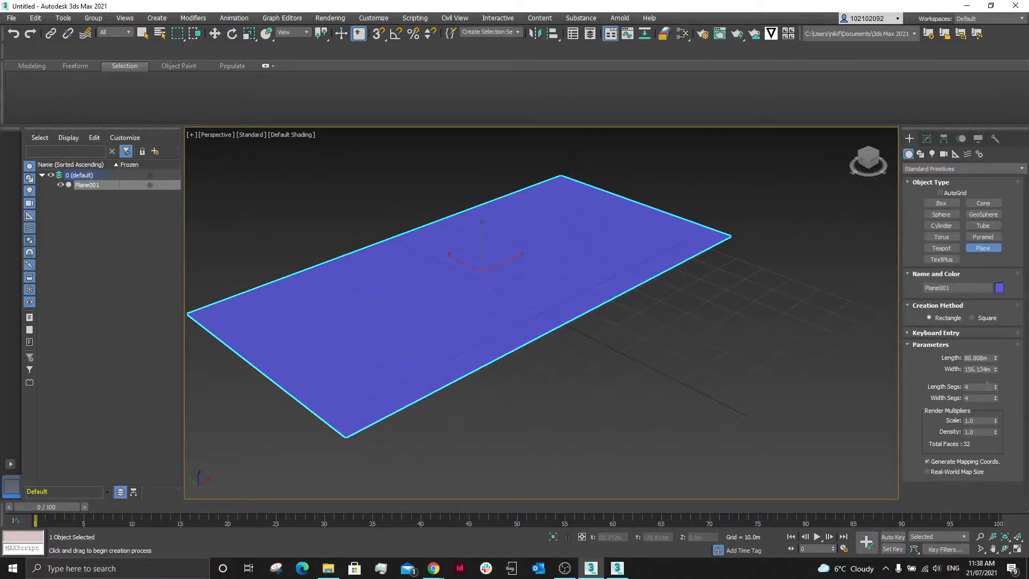
left_click(987, 358)
type("20000")
key("Tab")
type("1")
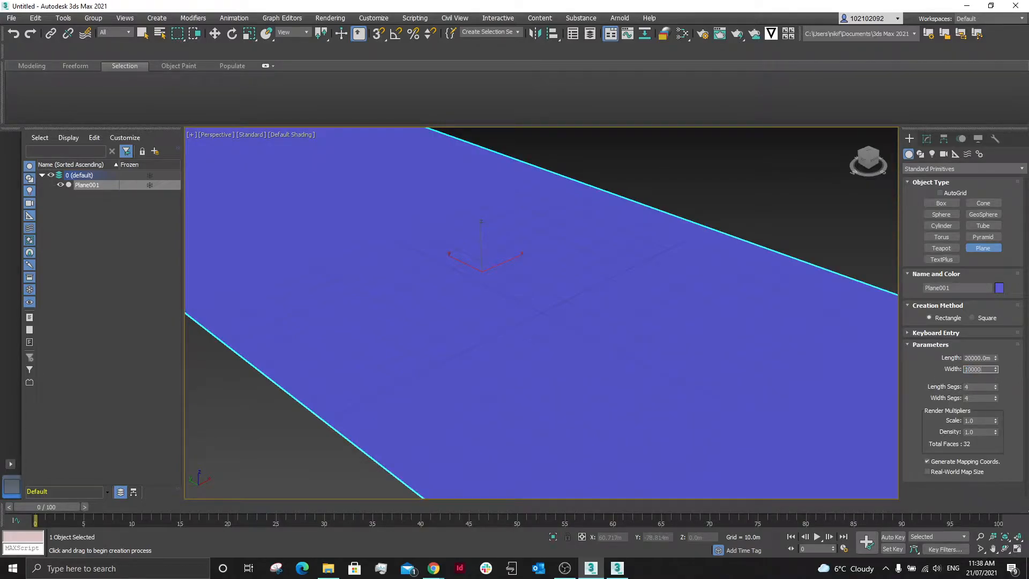
type("0000")
- Set the plane's length segments to 400 and width segments to 200
left_click(982, 387)
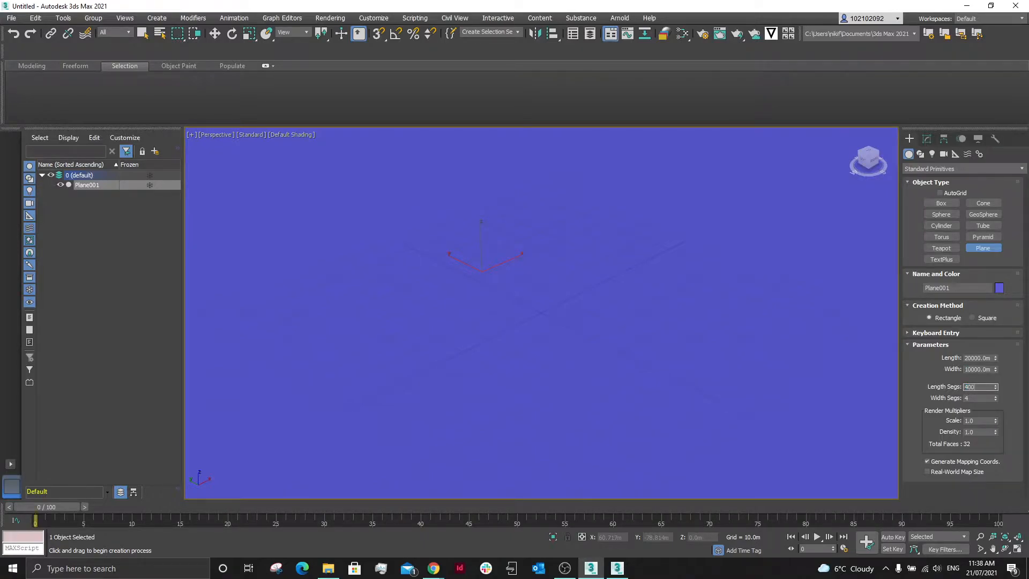
key("Tab")
left_click(850, 372)
scroll(683, 272, "down", 5)
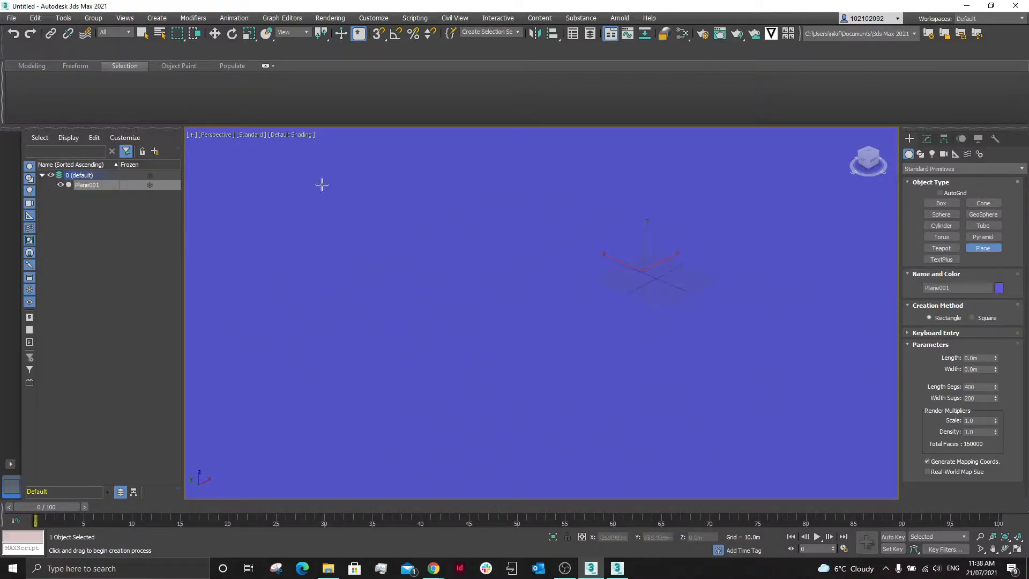
- Change the perspective viewport's display to Edged Faces so the plane's segments are drawn
left_click(290, 135)
left_click(300, 255)
scroll(535, 280, "down", 6)
scroll(459, 256, "up", 5)
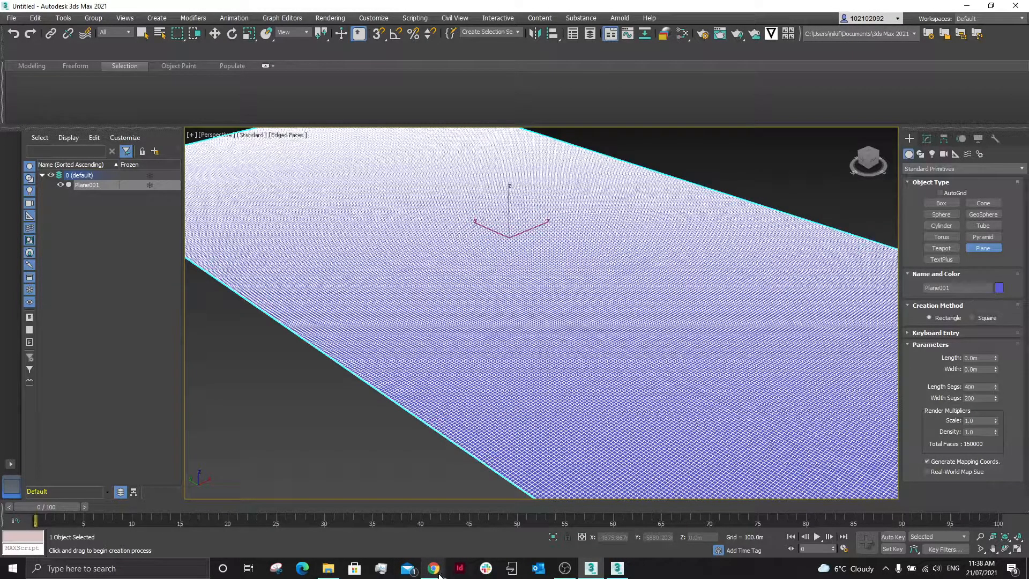
- Switch to the Tangram Heightmapper page in Chrome and bring the whole of Australia into the map
mouse_move(439, 574)
left_click(466, 531)
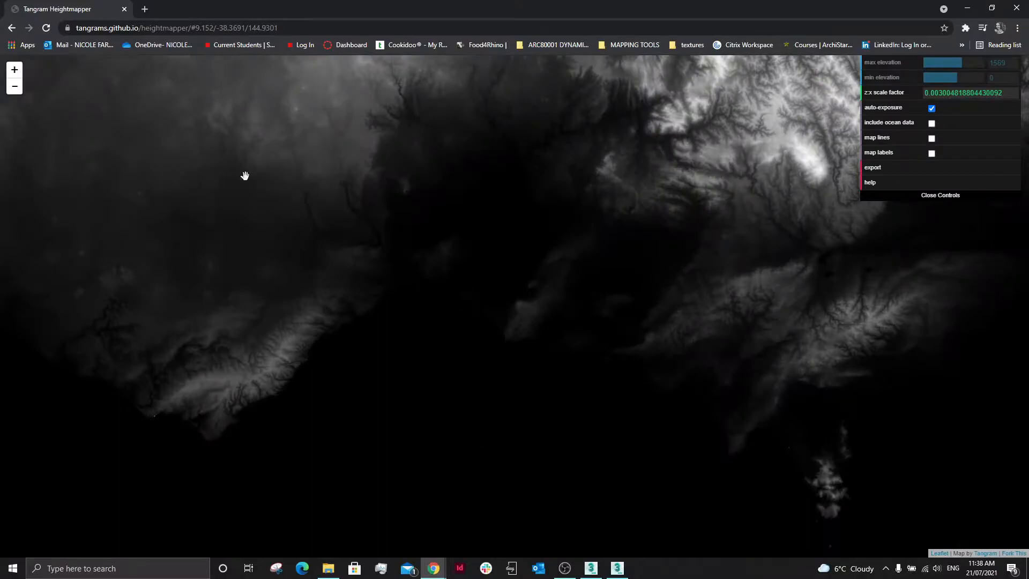
scroll(370, 269, "down", 5)
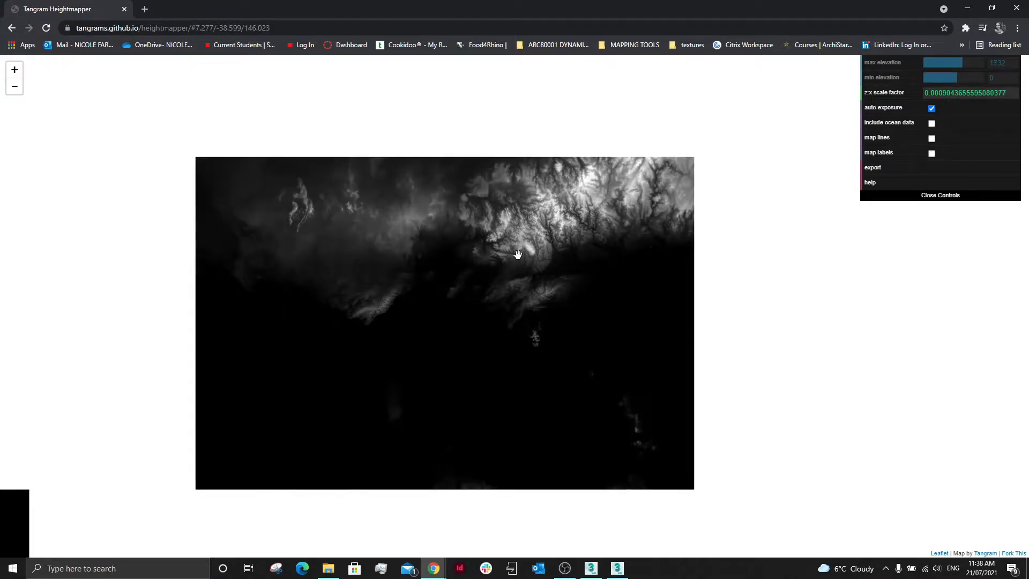
scroll(539, 317, "down", 3)
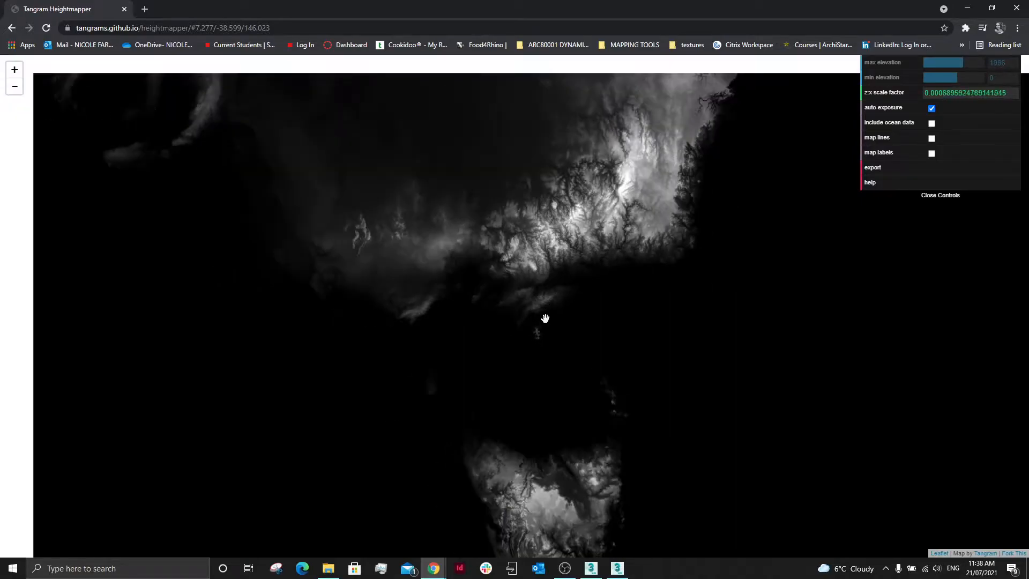
scroll(571, 470, "down", 1)
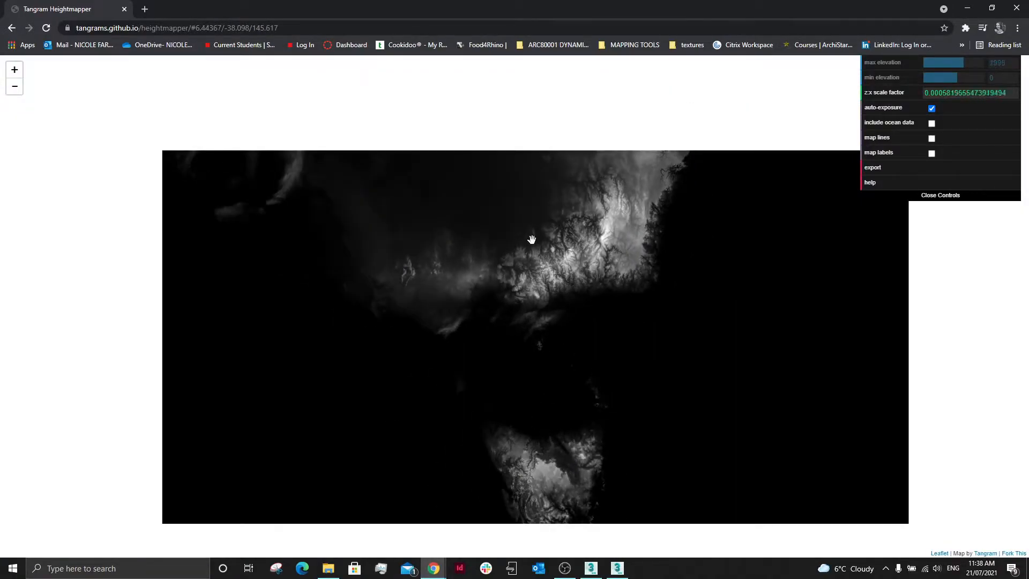
scroll(642, 355, "down", 3)
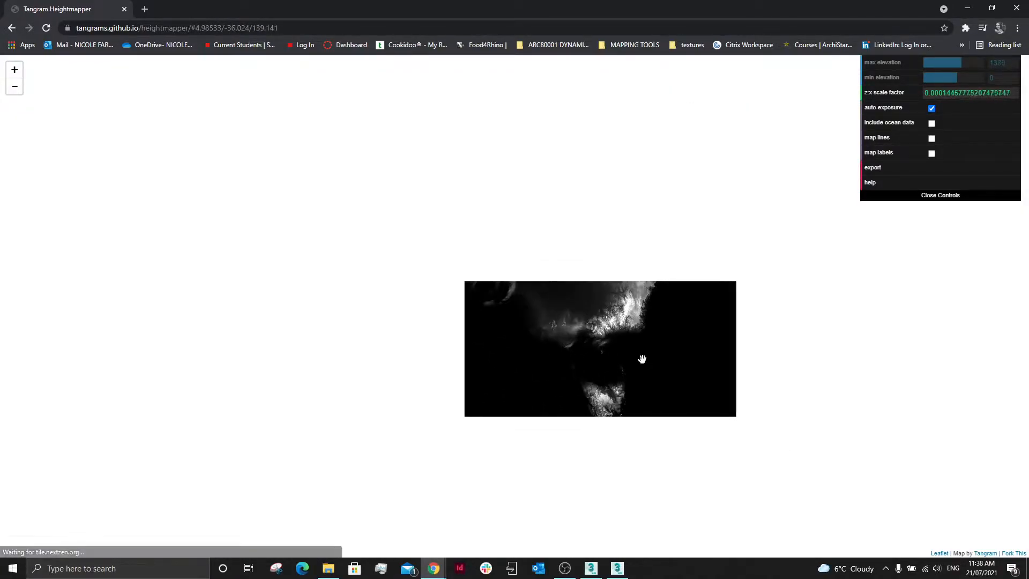
scroll(633, 369, "down", 1)
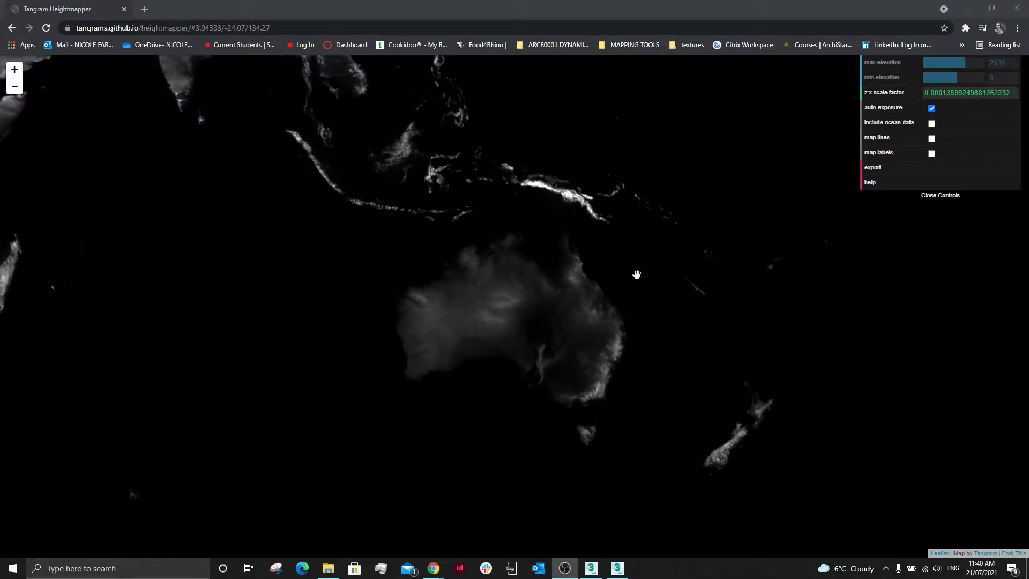
left_click_drag(372, 258, 653, 273)
left_click_drag(553, 209, 605, 528)
left_click_drag(700, 478, 430, 152)
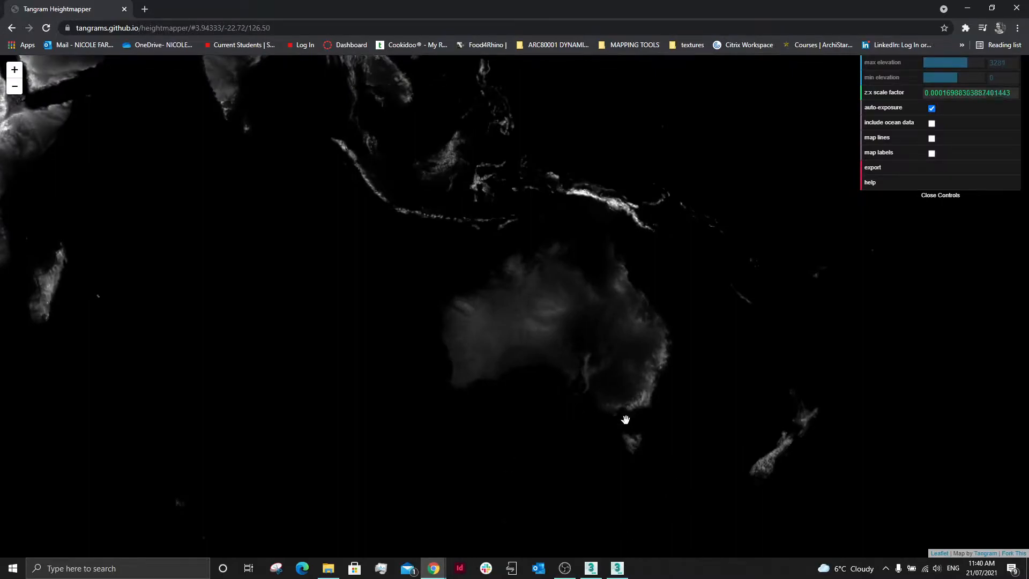
- Turn on map lines and map labels for the height map of southeastern Australia and Tasmania
scroll(638, 413, "up", 2)
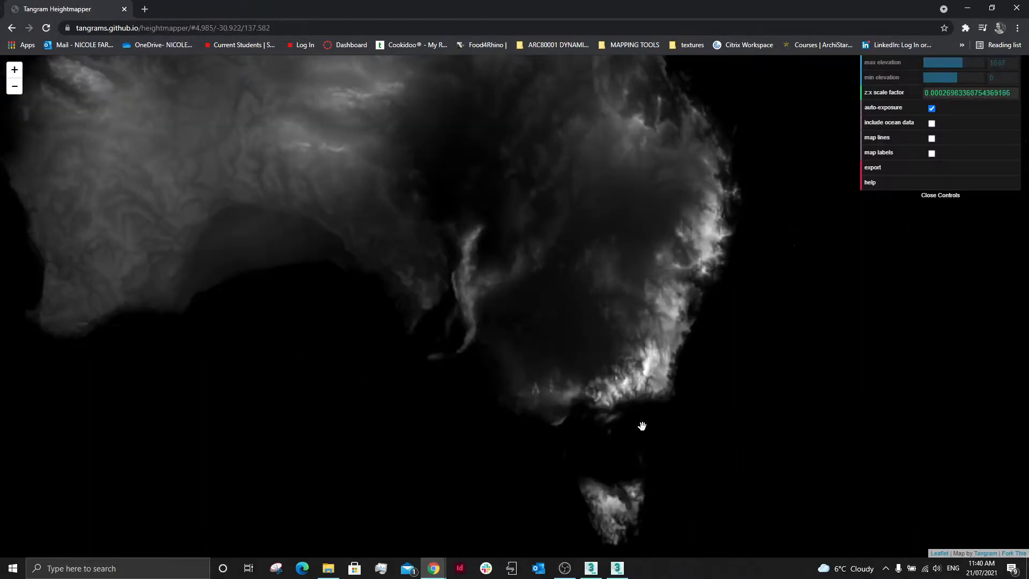
scroll(616, 445, "up", 2)
left_click_drag(613, 472, 592, 297)
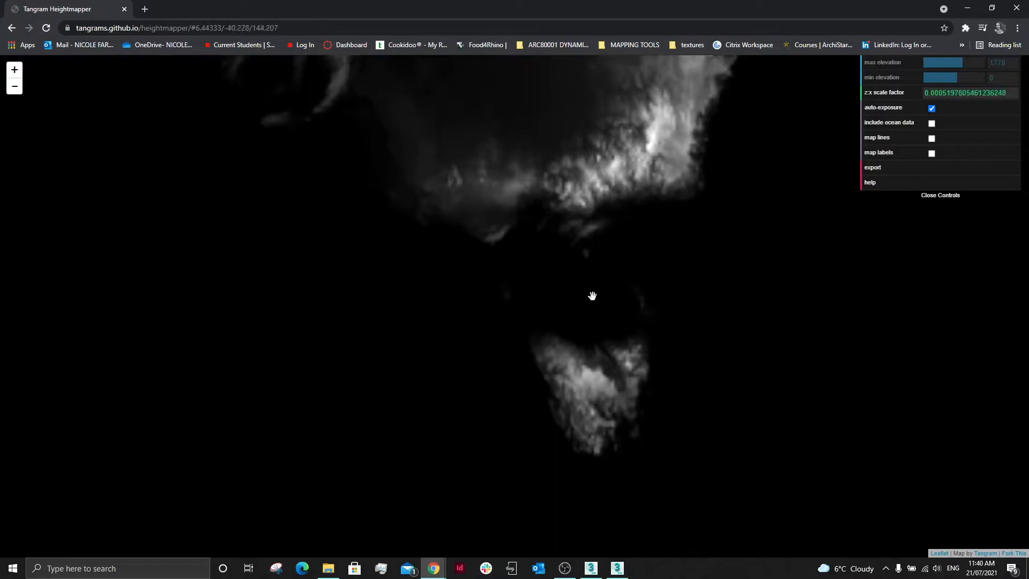
scroll(591, 409, "up", 2)
left_click_drag(591, 409, 535, 415)
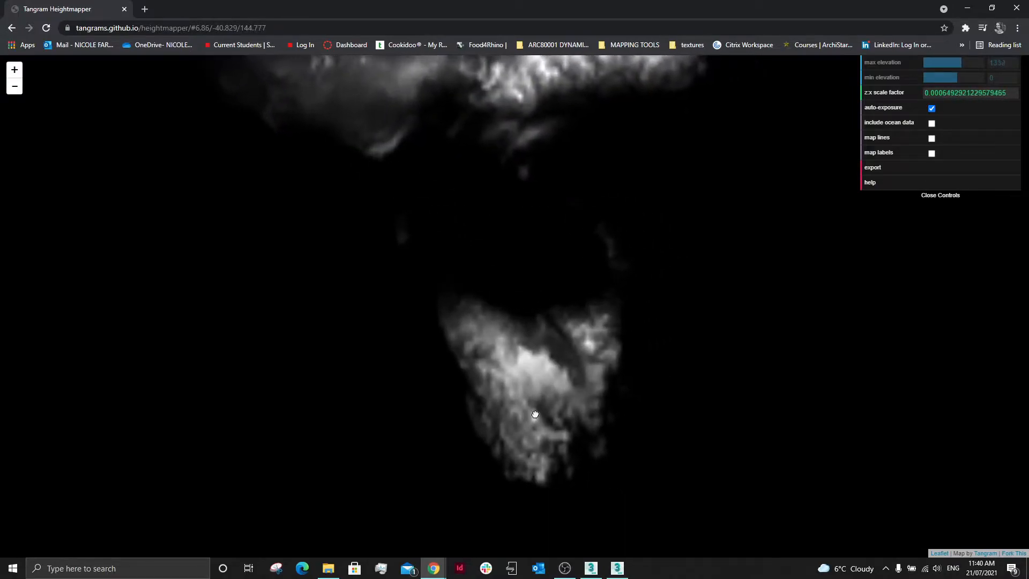
left_click(933, 138)
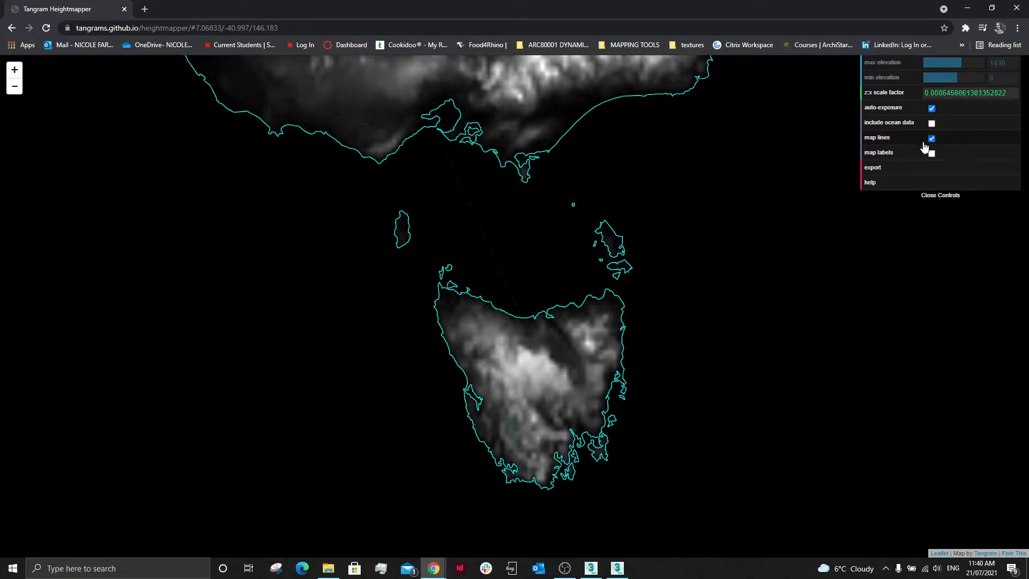
scroll(676, 333, "down", 2)
left_click_drag(587, 259, 599, 361)
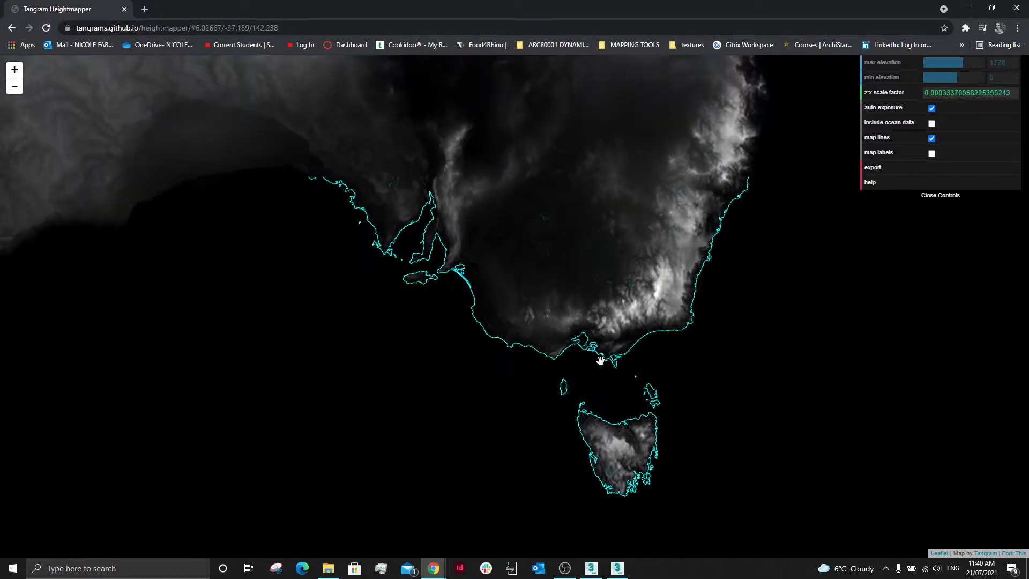
scroll(625, 456, "up", 1)
left_click(931, 154)
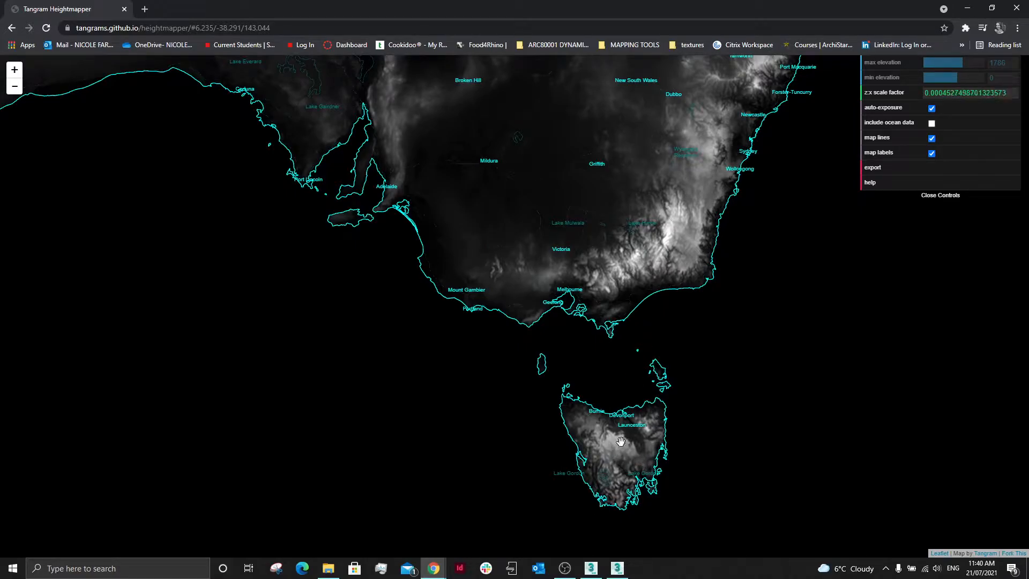
- Locate the mountainous terrain of eastern Victoria around Bright and Harrietville on the height map
left_click_drag(632, 357, 609, 402)
scroll(616, 334, "up", 5)
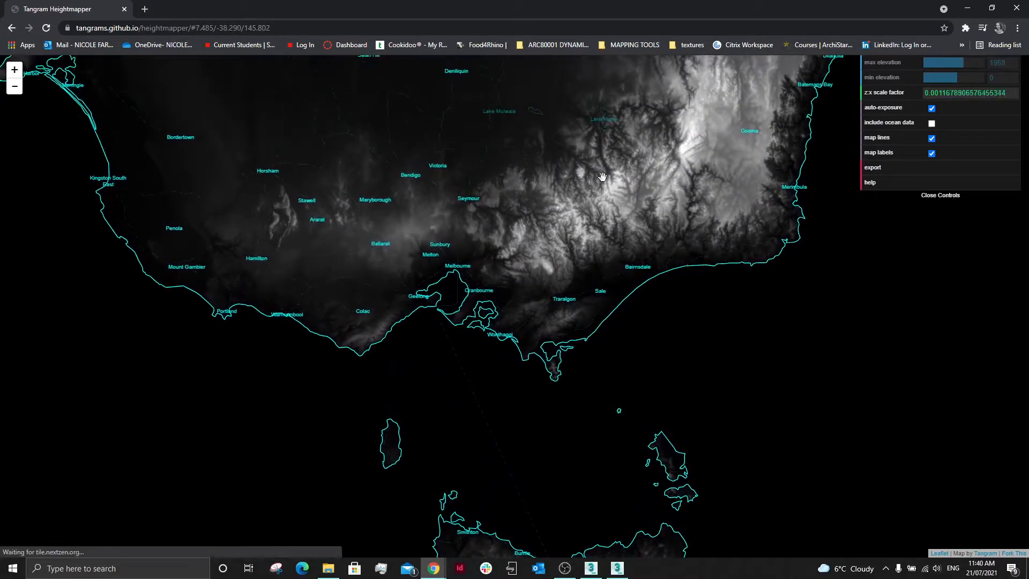
scroll(631, 196, "up", 1)
left_click_drag(631, 196, 632, 282)
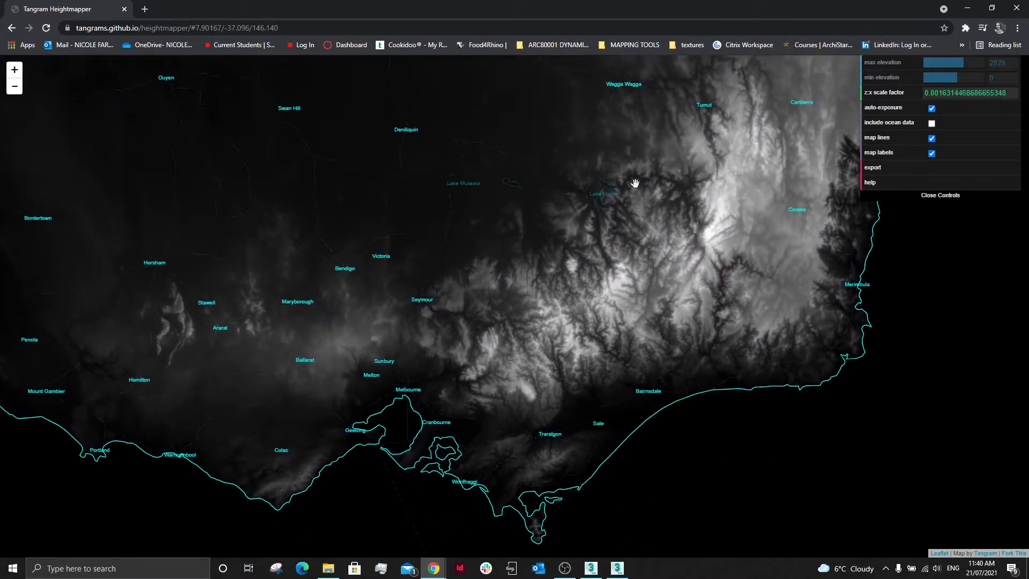
scroll(688, 284, "up", 3)
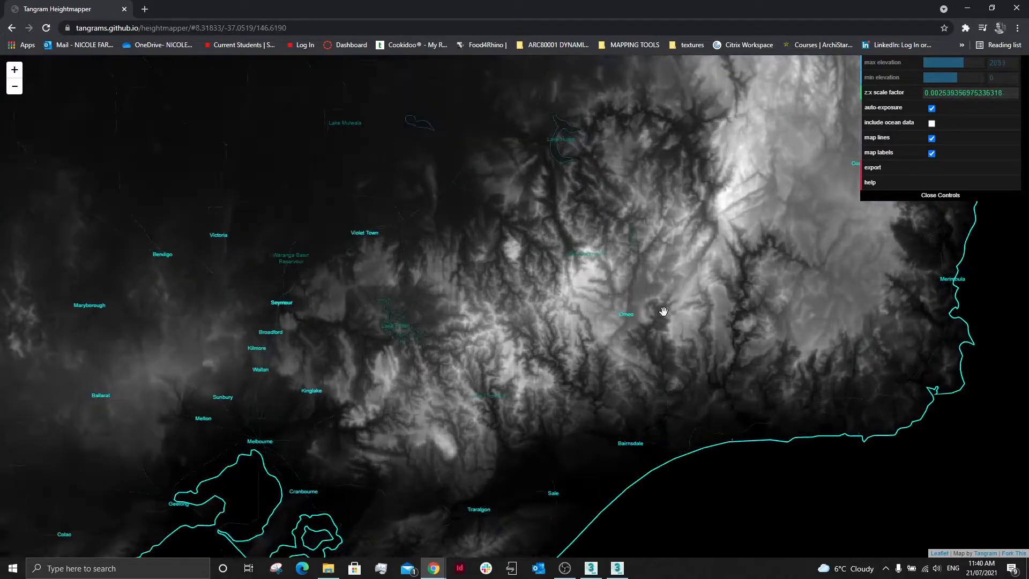
scroll(620, 245, "up", 1)
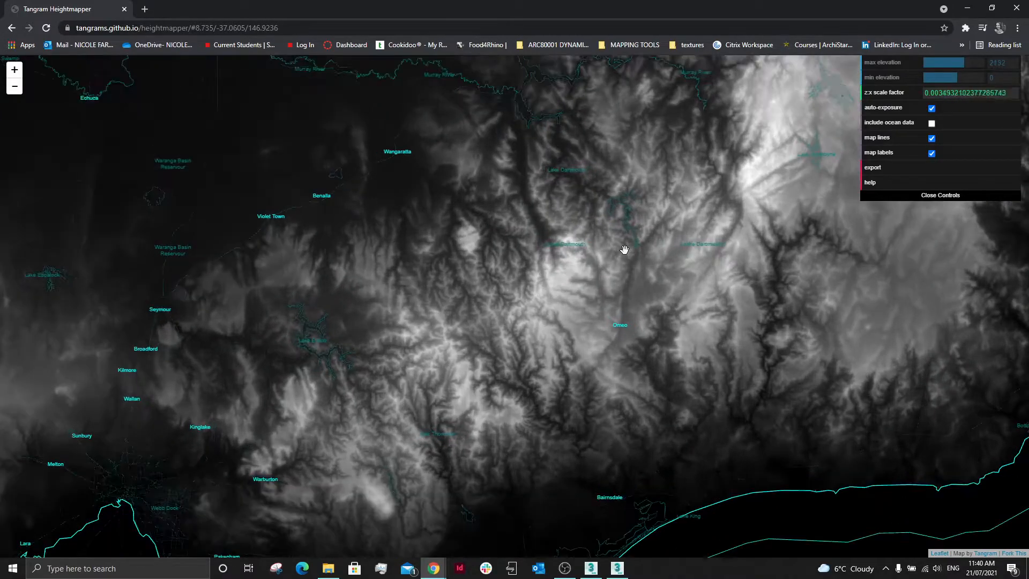
scroll(496, 245, "up", 1)
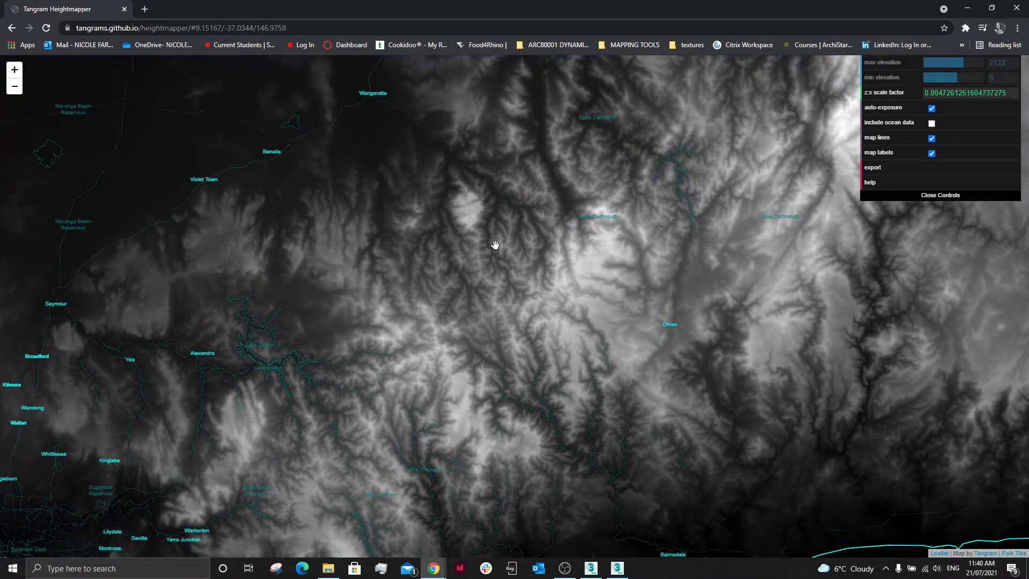
scroll(496, 257, "up", 3)
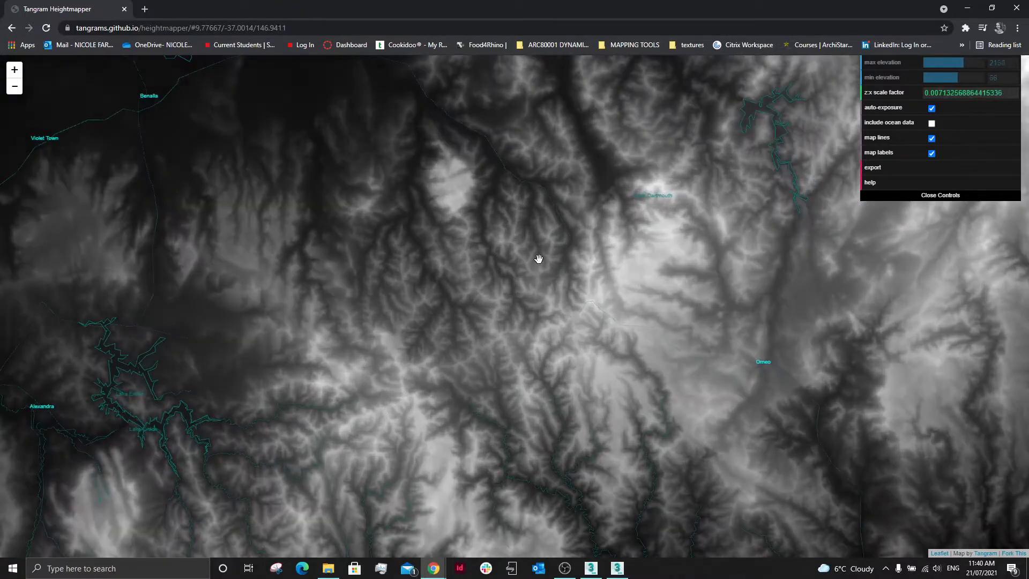
left_click_drag(560, 266, 568, 301)
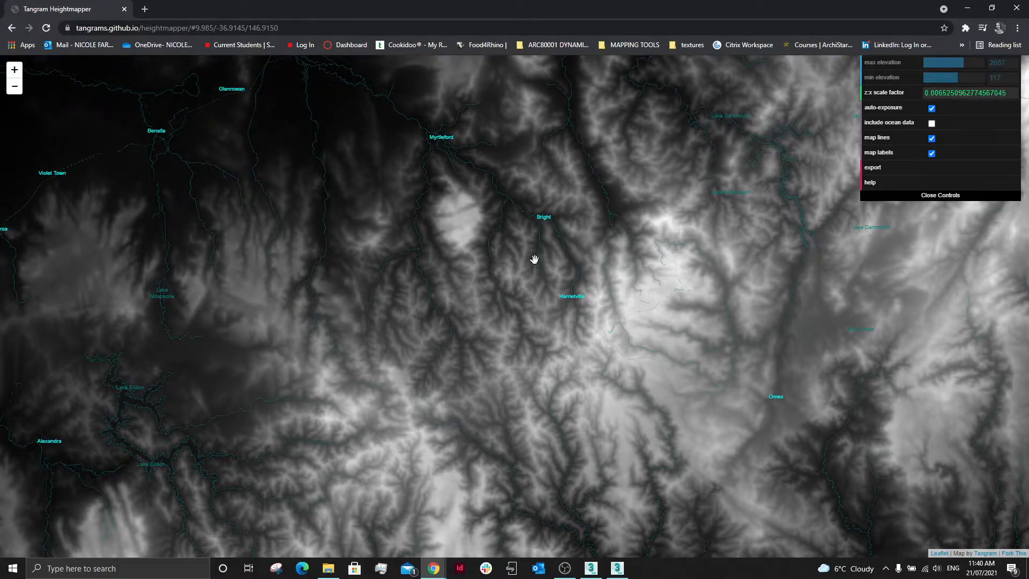
- Examine the ridges and valleys around Harrietville and Bright at closer range for a suitable terrain area
left_click_drag(558, 369, 480, 301)
left_click_drag(512, 372, 663, 361)
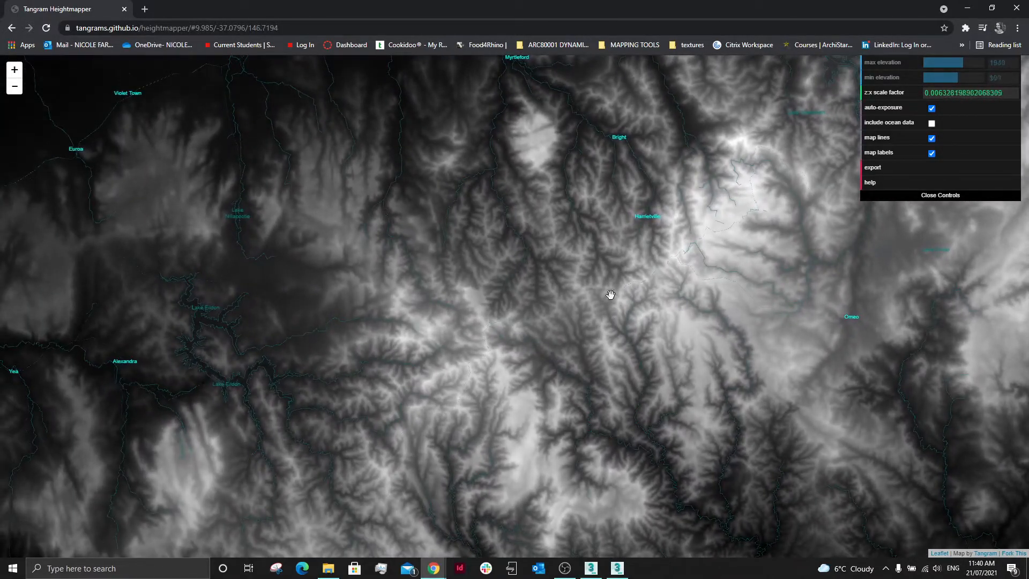
scroll(659, 286, "up", 3)
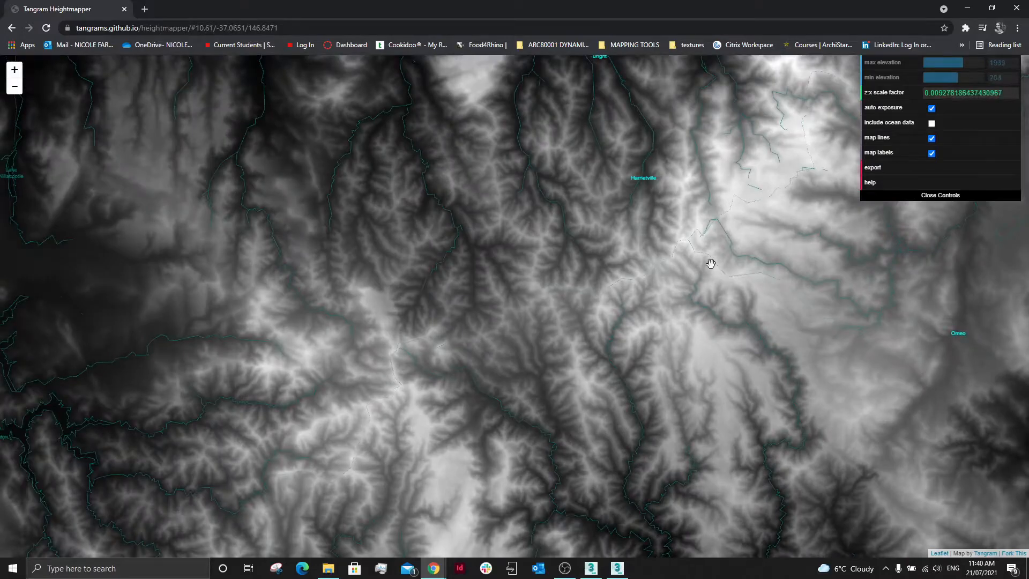
left_click_drag(711, 264, 650, 351)
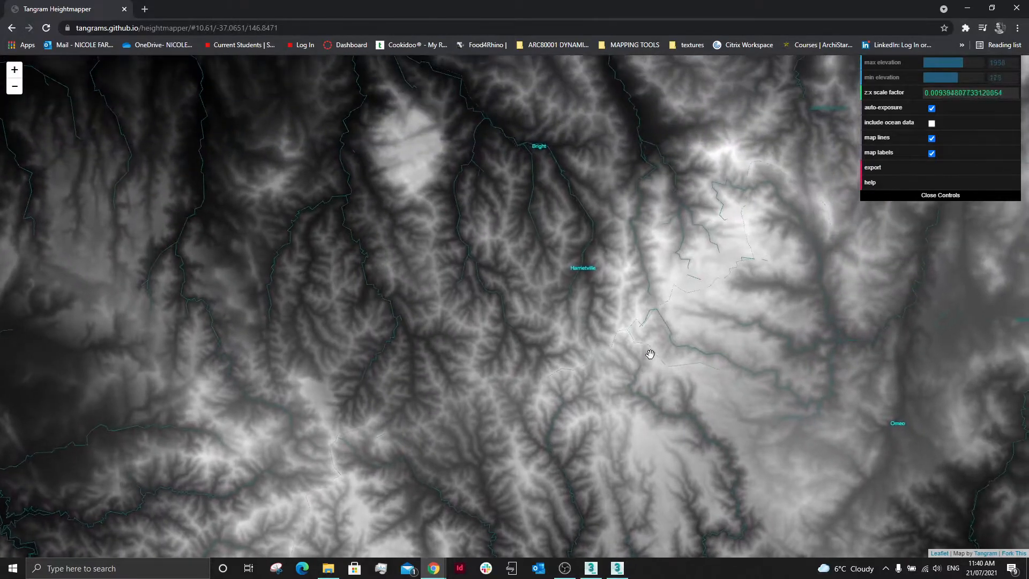
scroll(646, 347, "up", 1)
scroll(660, 319, "up", 2)
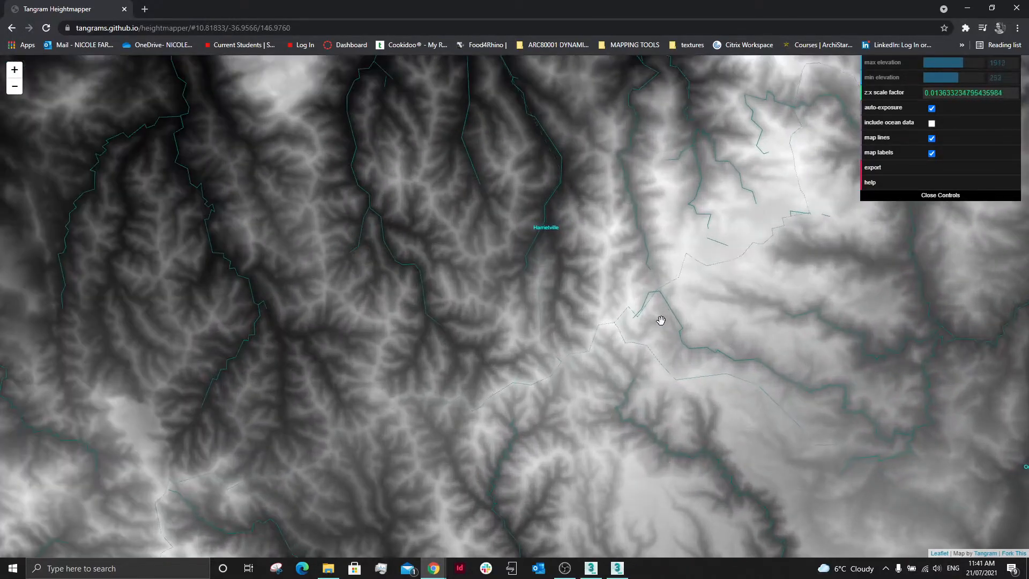
left_click_drag(586, 310, 582, 400)
scroll(605, 354, "up", 1)
scroll(600, 290, "up", 1)
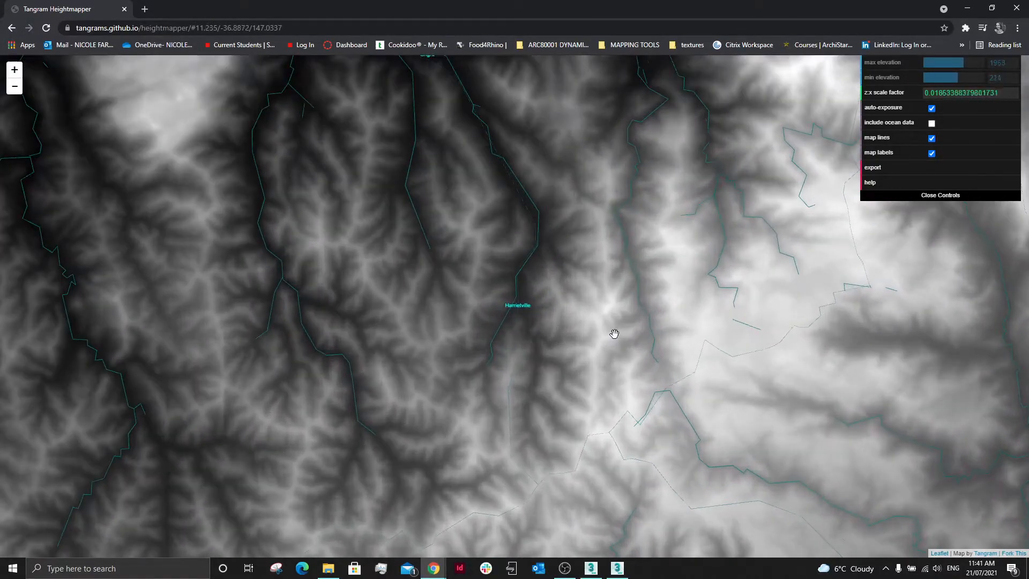
left_click_drag(593, 260, 609, 340)
scroll(603, 301, "up", 1)
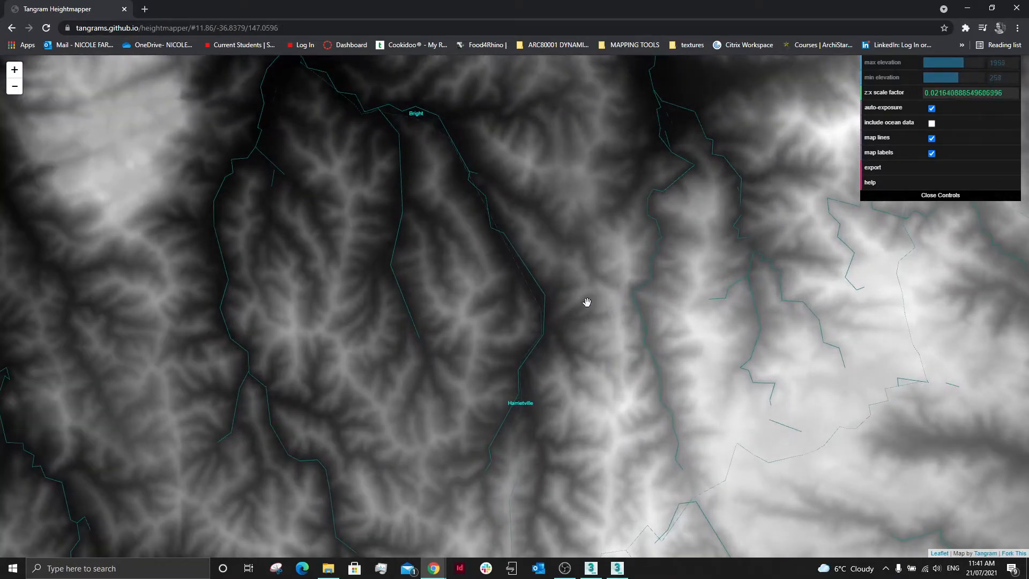
left_click_drag(507, 266, 547, 272)
left_click_drag(606, 381, 584, 326)
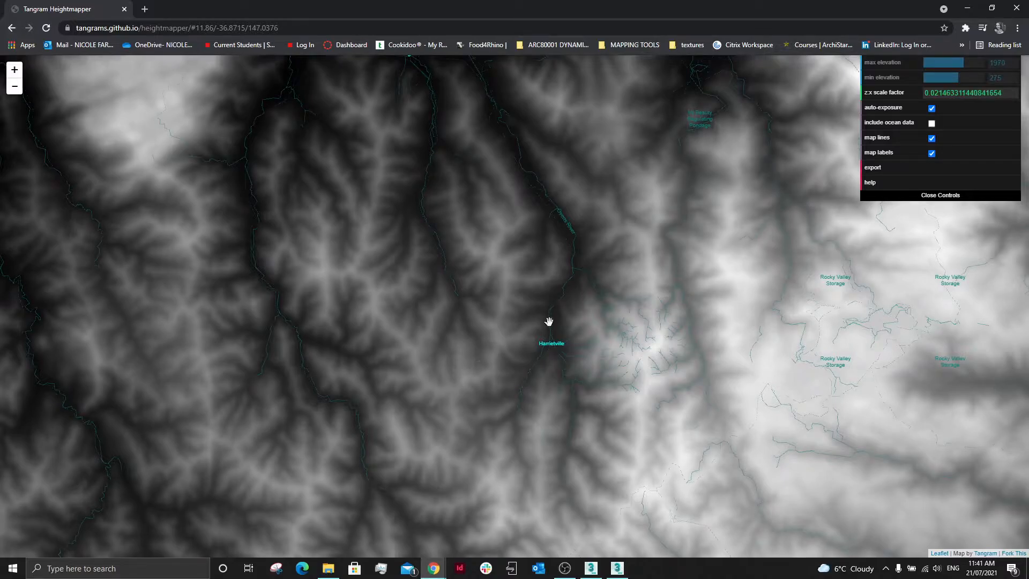
- Frame the branching mountain terrain southwest of Harrietville and turn off map lines and map labels
scroll(652, 224, "down", 1)
left_click_drag(340, 264, 688, 245)
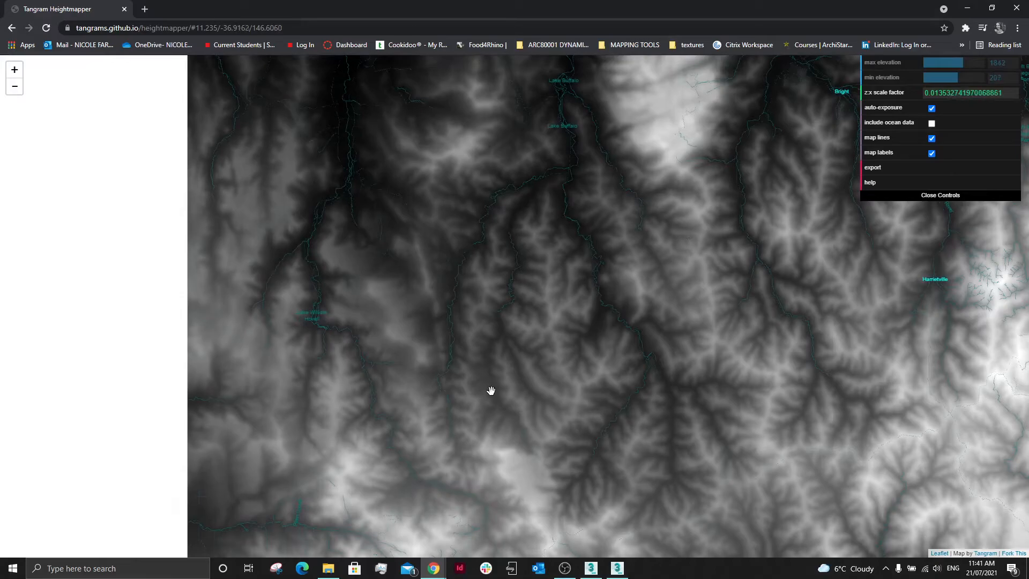
scroll(471, 387, "up", 1)
left_click_drag(404, 364, 436, 175)
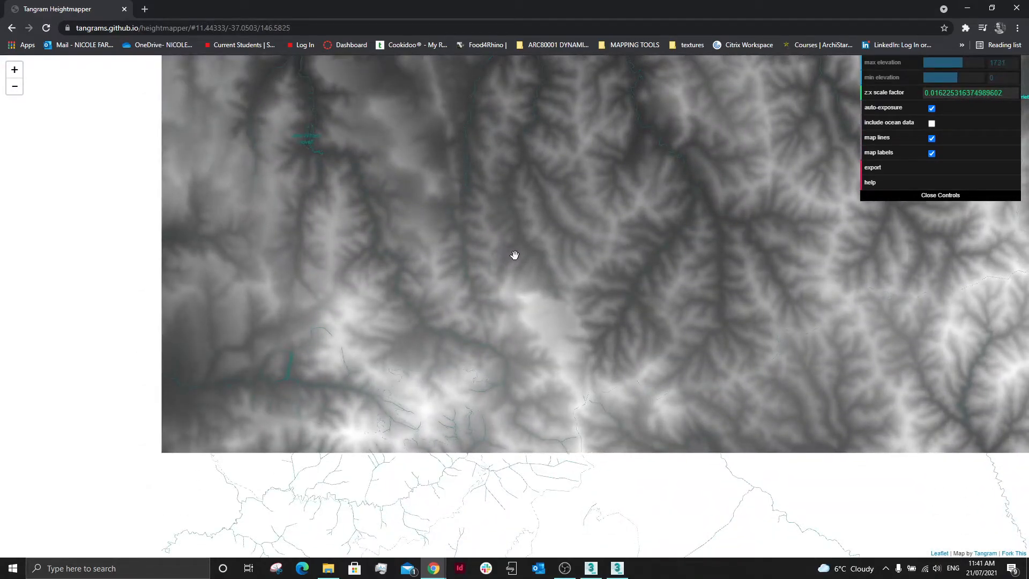
left_click(933, 139)
left_click(932, 154)
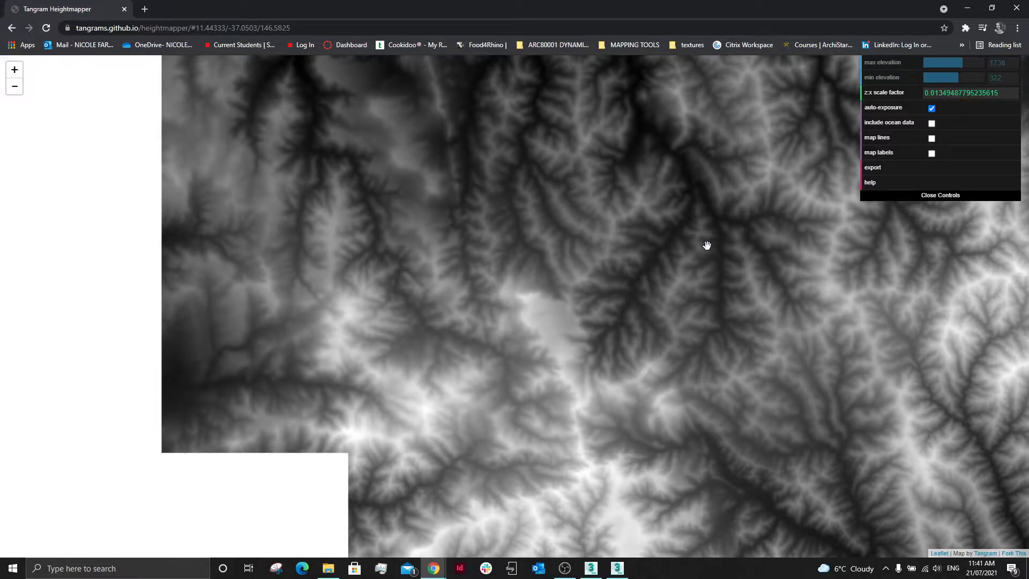
- Frame the branching mountain terrain more closely and export the height map as a PNG
scroll(686, 284, "up", 1)
scroll(687, 285, "up", 2)
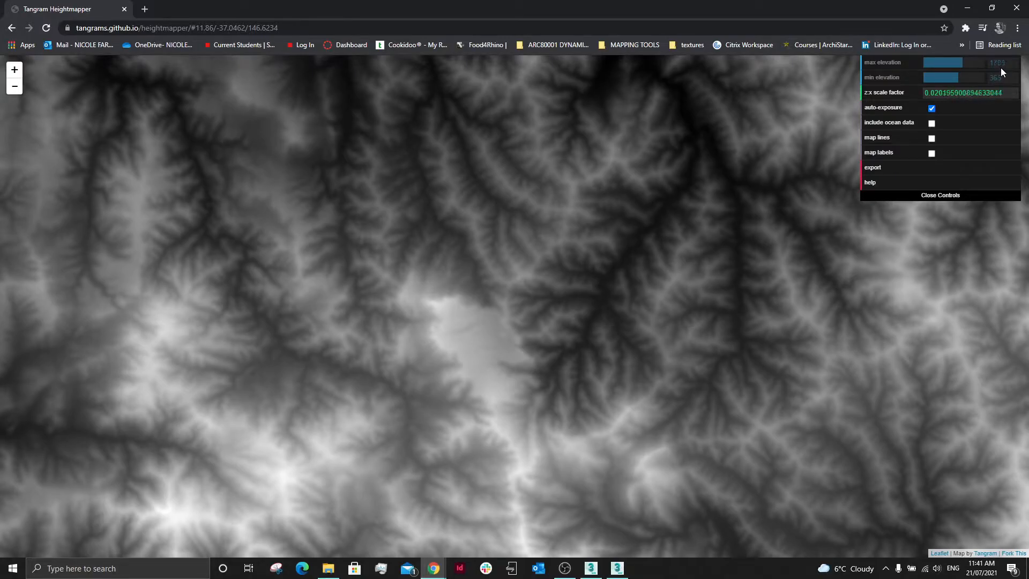
left_click(871, 168)
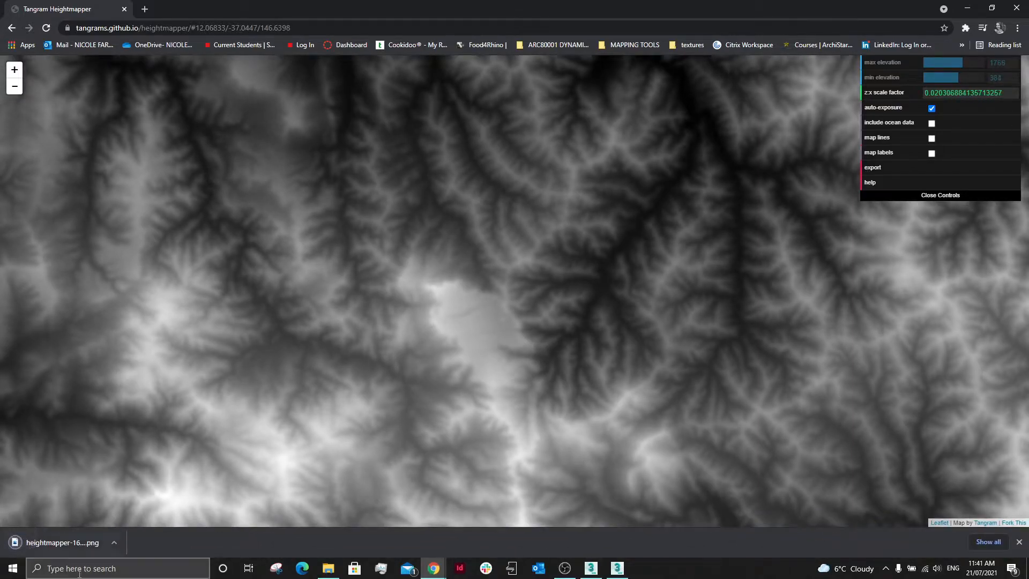
- Switch to 3ds Max and bring the exported height-map PNG into the Slate Material Editor as a bitmap node
left_click(596, 568)
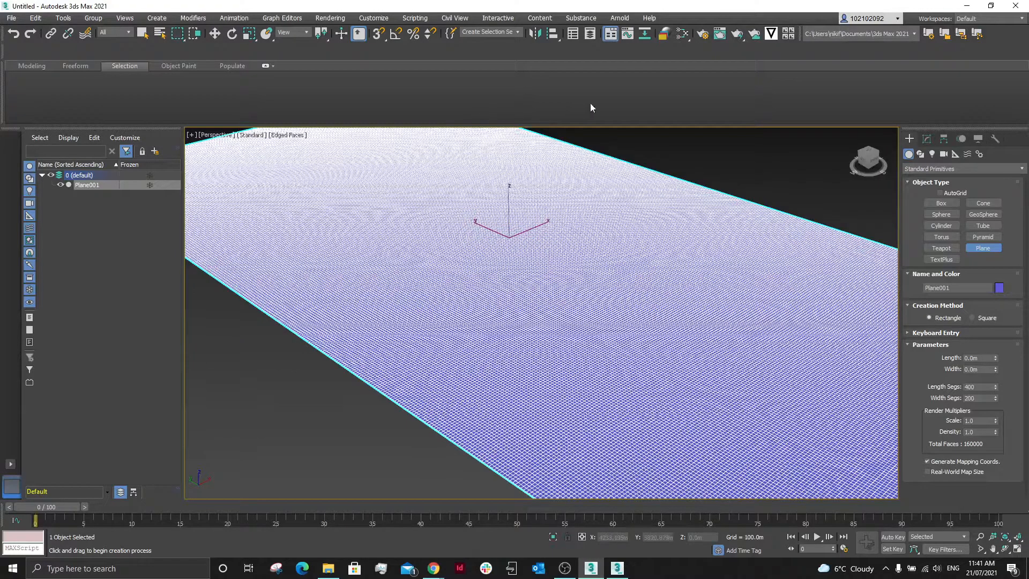
left_click(683, 33)
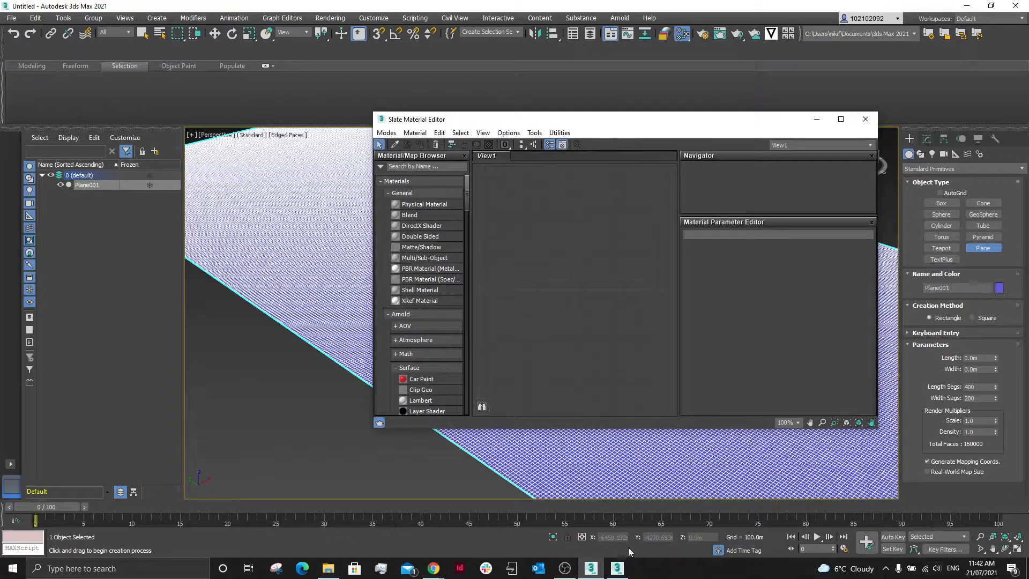
left_click(439, 567)
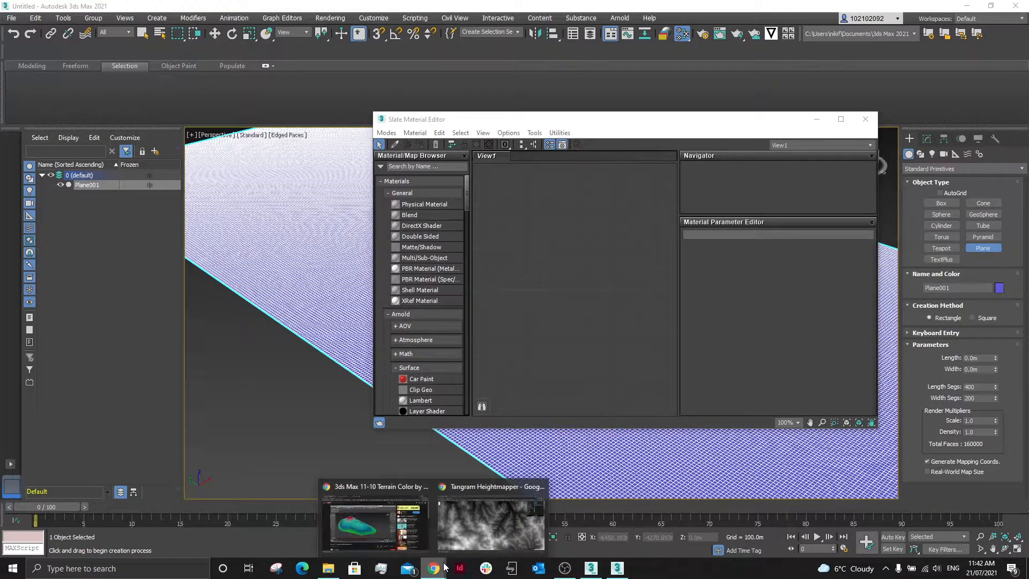
left_click(467, 536)
left_click(993, 8)
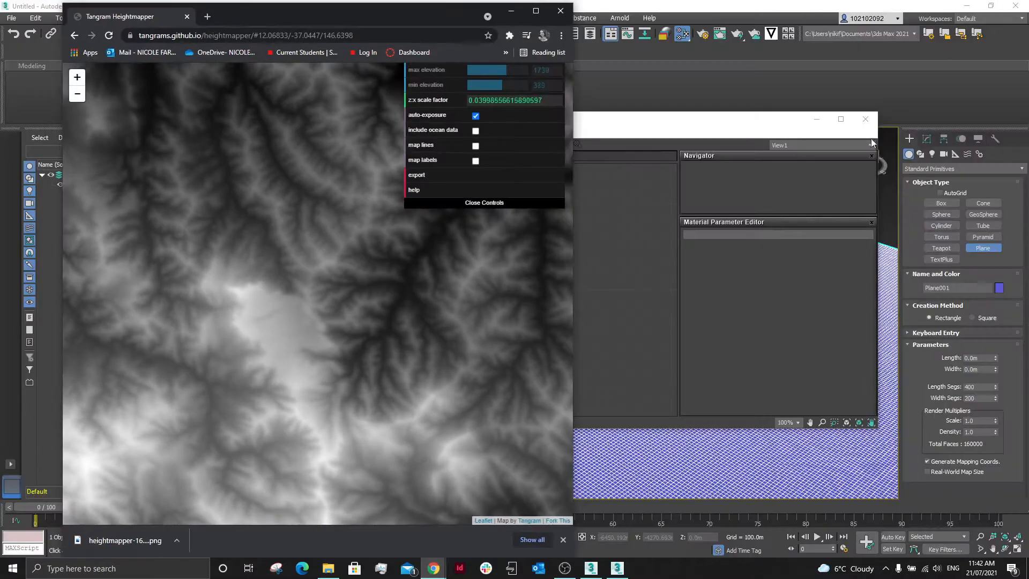
left_click_drag(125, 545, 625, 324)
left_click_drag(618, 247, 617, 247)
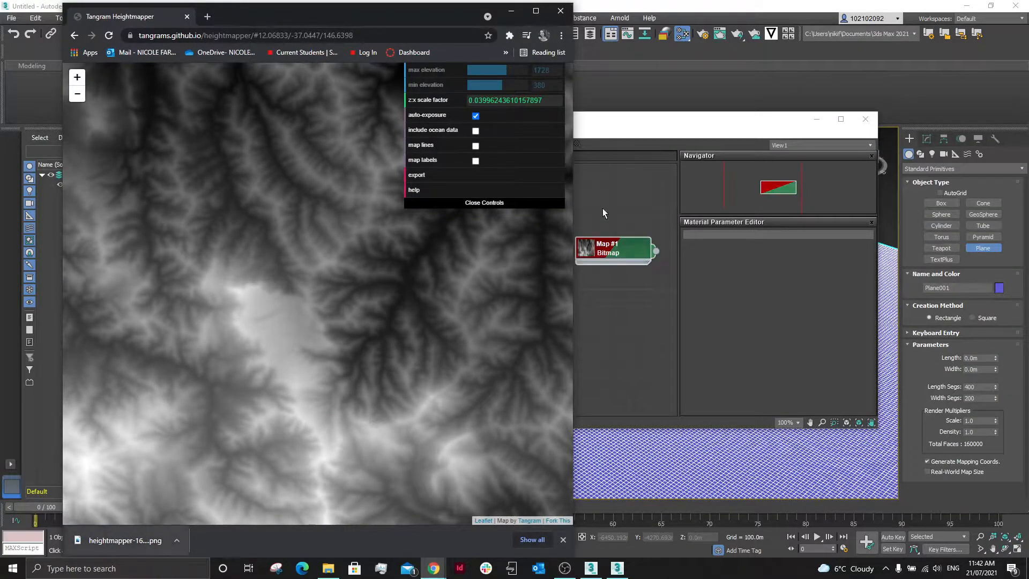
left_click(561, 11)
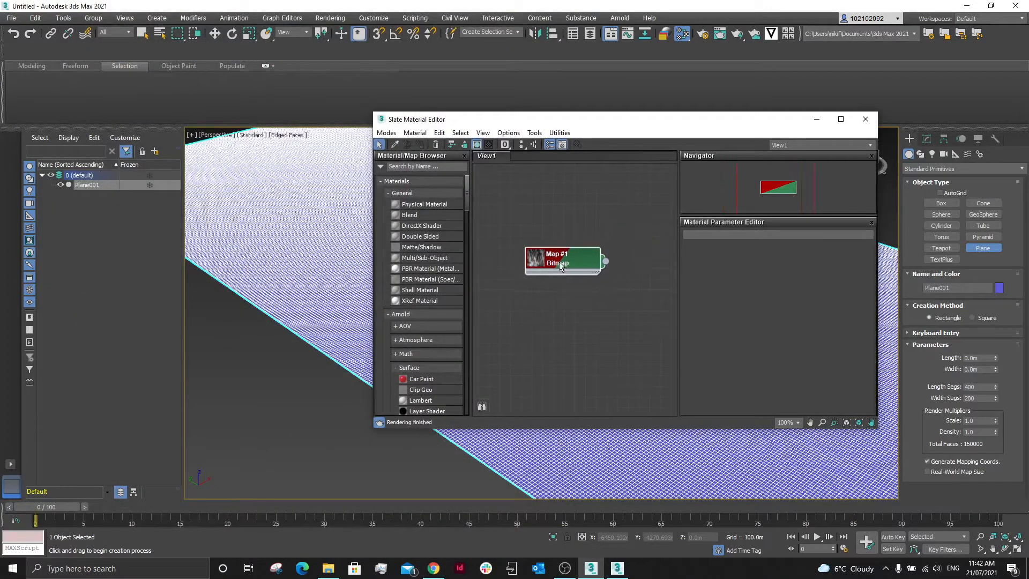
- Add a Displace modifier to the segmented plane, keeping the material editor clear of the modifier settings
left_click_drag(729, 125, 560, 162)
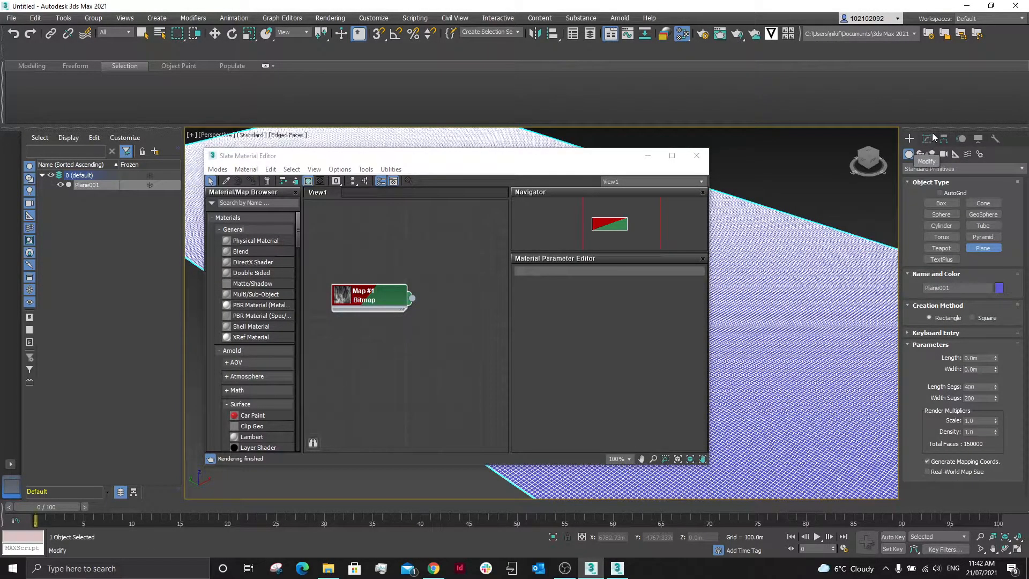
left_click(928, 139)
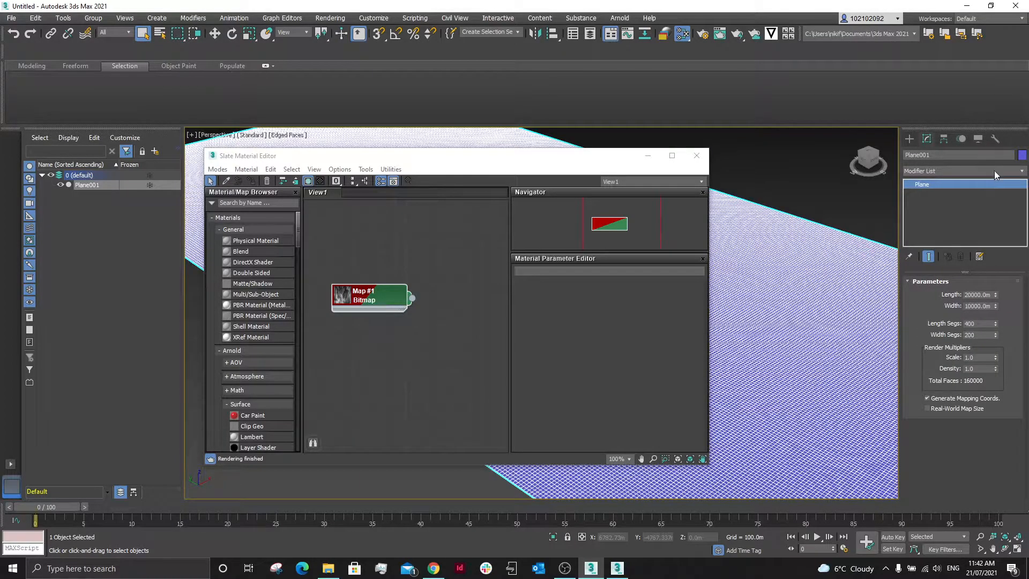
left_click(964, 175)
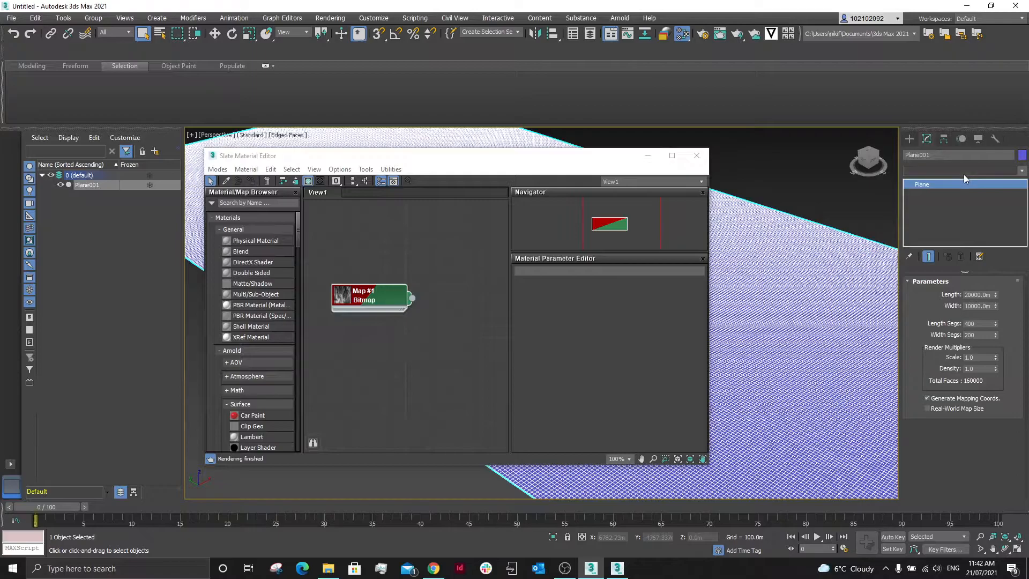
scroll(954, 348, "down", 2)
scroll(948, 397, "down", 2)
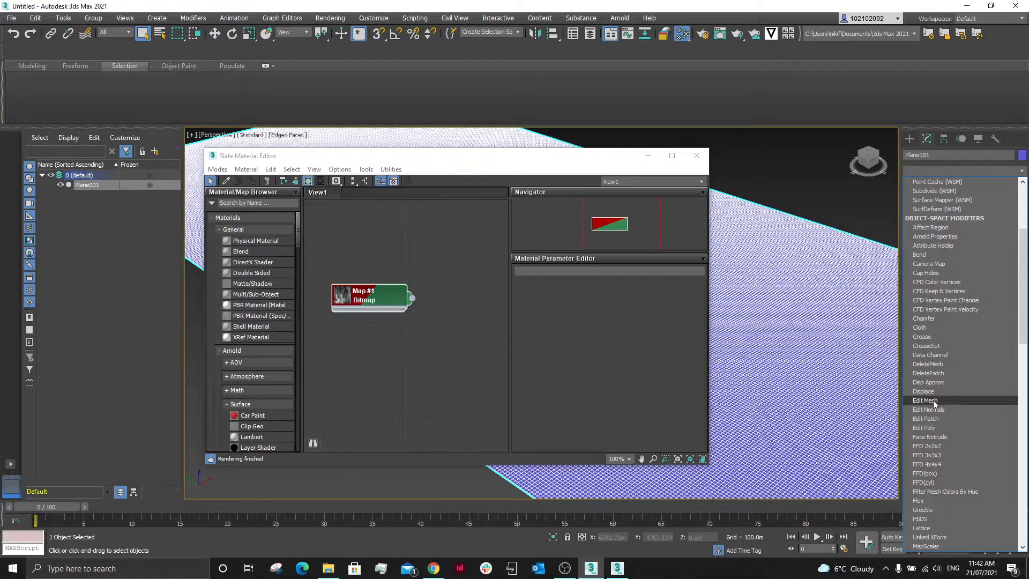
left_click(942, 392)
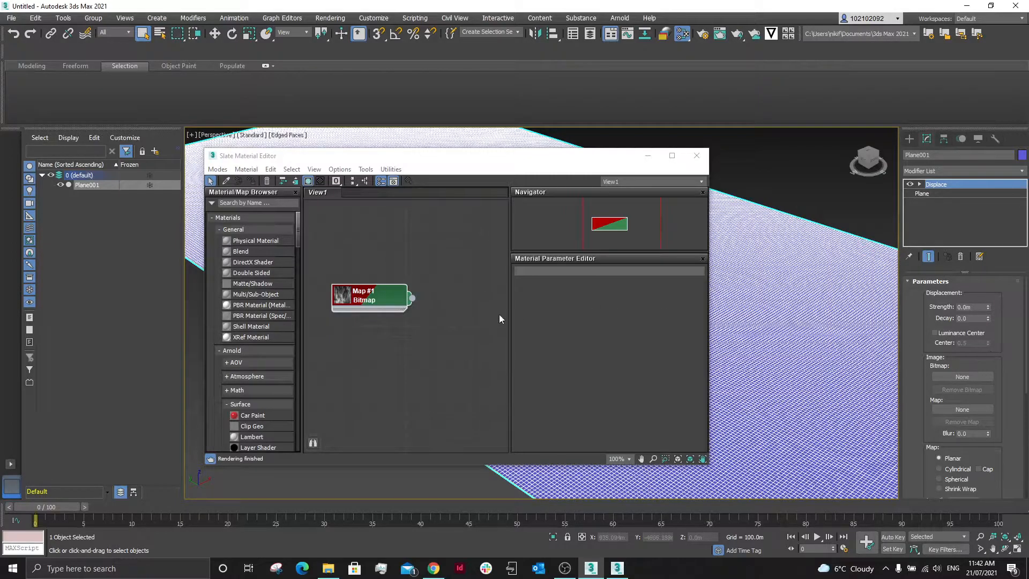
- Assign the height-map bitmap as an instance to the Displace modifier's map and set the displacement strength to 1783 m
left_click_drag(413, 298, 963, 409)
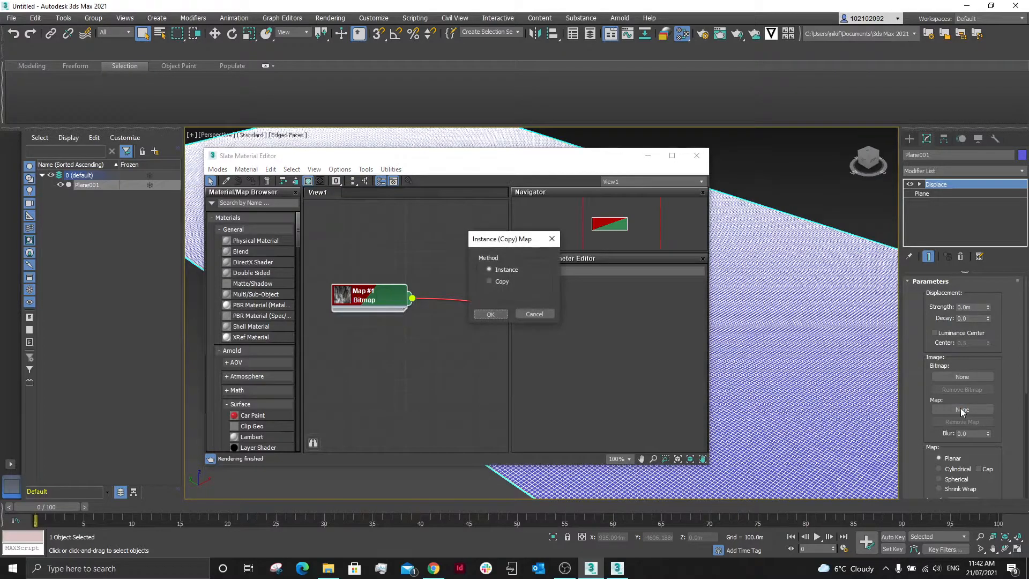
left_click(490, 315)
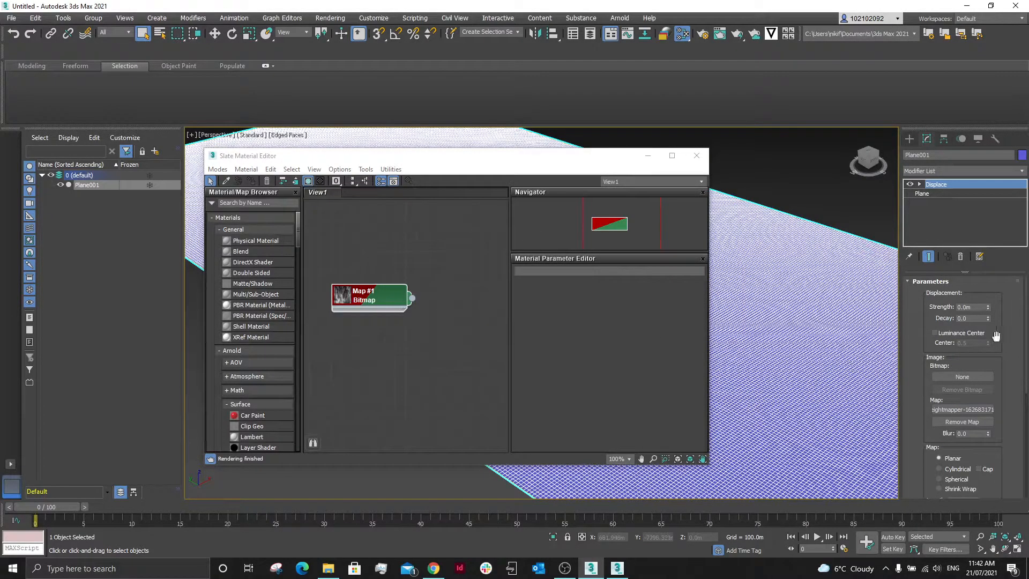
double_click(982, 310)
type("1783")
key("Return")
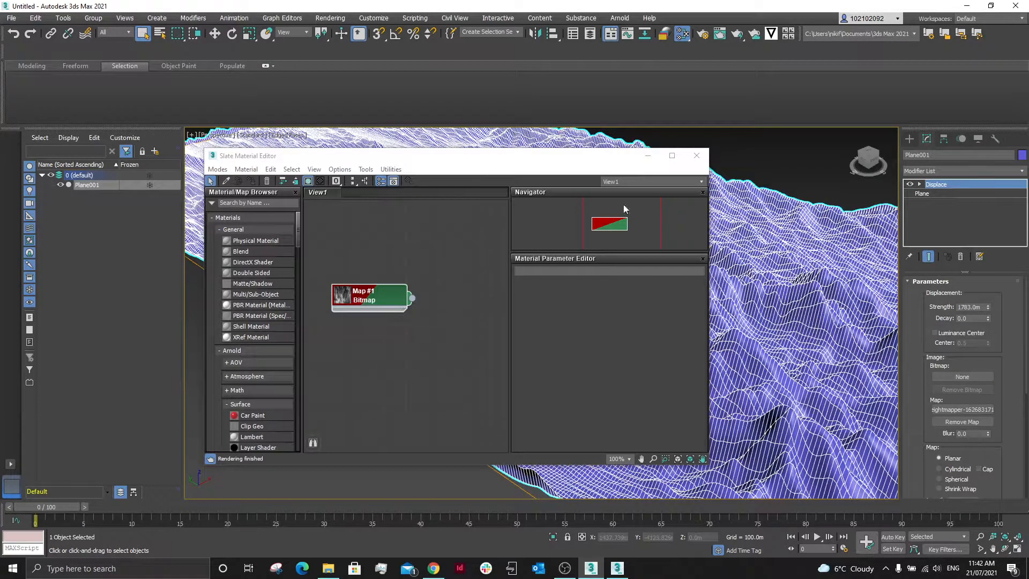
- Minimize the material editor and display the displaced terrain in Default Shading without edged faces
left_click(648, 156)
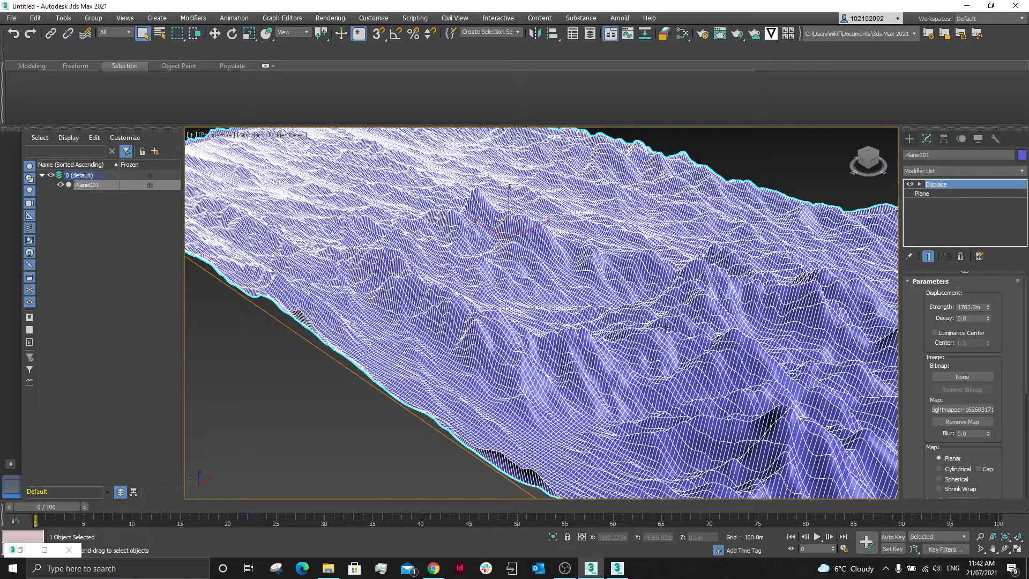
scroll(677, 325, "up", 5)
left_click(296, 135)
left_click(311, 261)
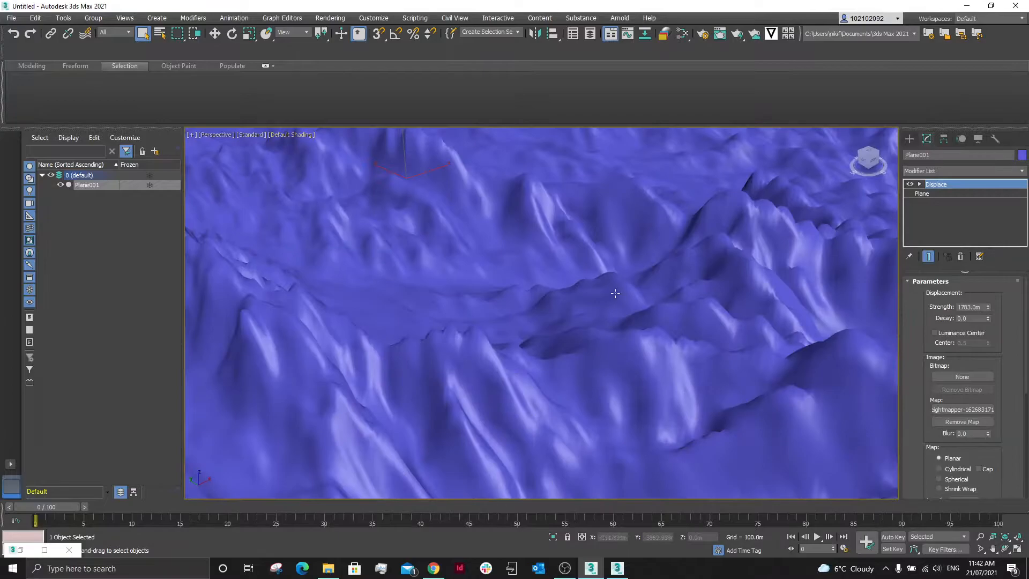
scroll(466, 268, "down", 4)
middle_click_drag(675, 291, 640, 283, "alt")
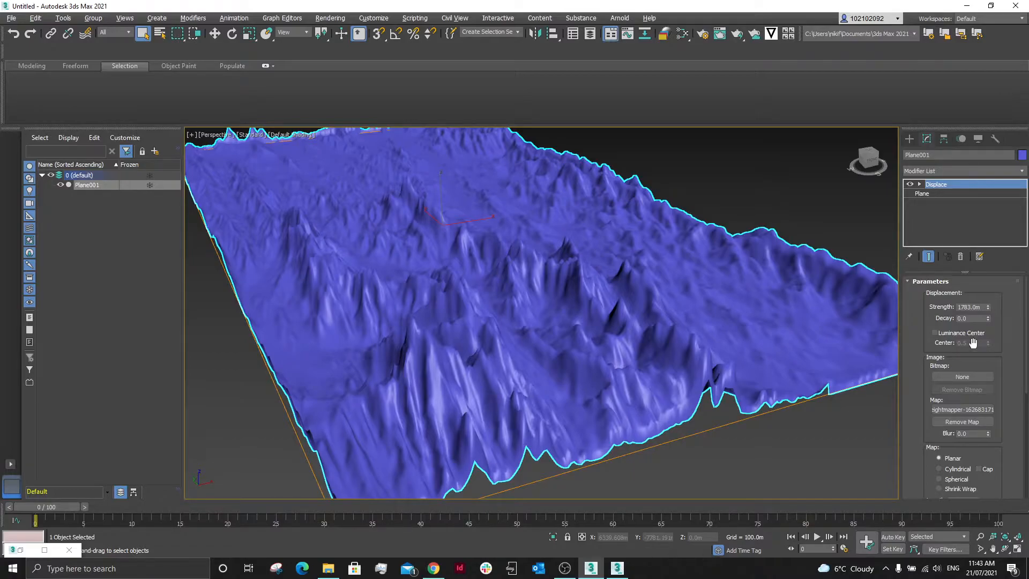
- Reduce the Displace modifier's strength to about 1069.8 m to flatten the mountain peaks
left_click(988, 309)
mouse_move(989, 314)
left_mouse_down()
mouse_move(997, 354)
mouse_move(992, 257)
mouse_move(995, 344)
mouse_move(1000, 312)
mouse_move(998, 332)
left_mouse_up()
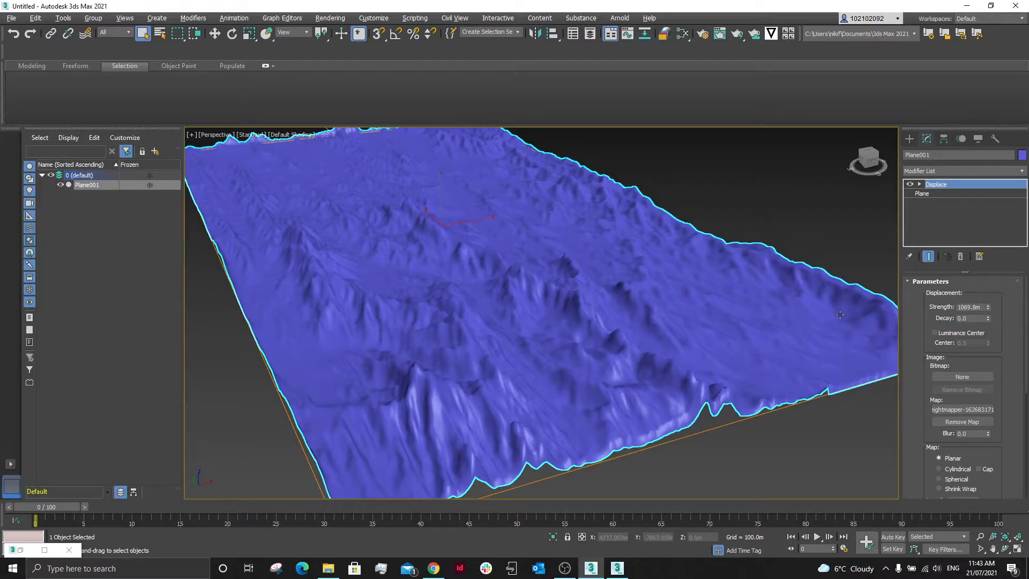
scroll(909, 395, "down", 7)
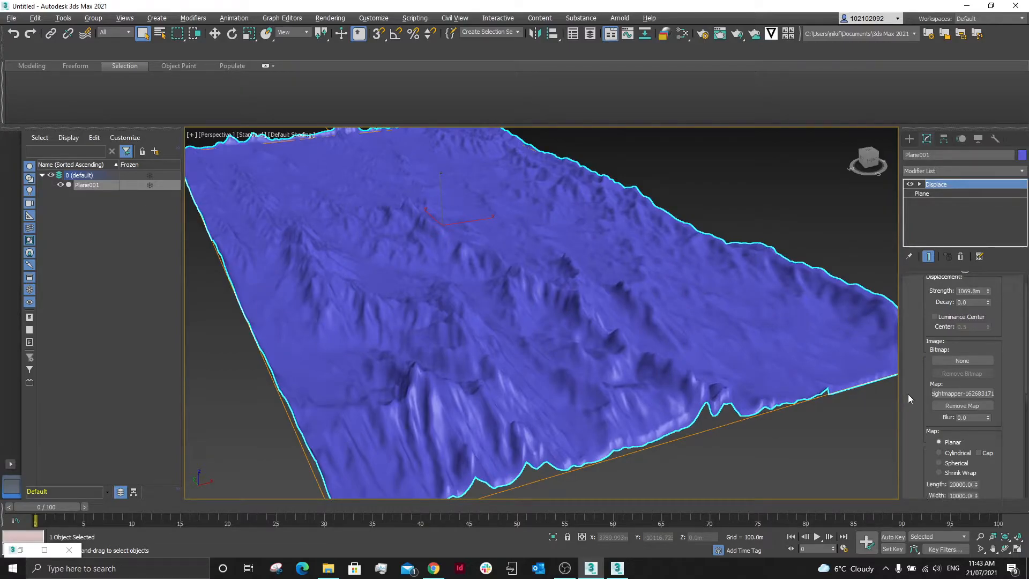
scroll(908, 393, "down", 6)
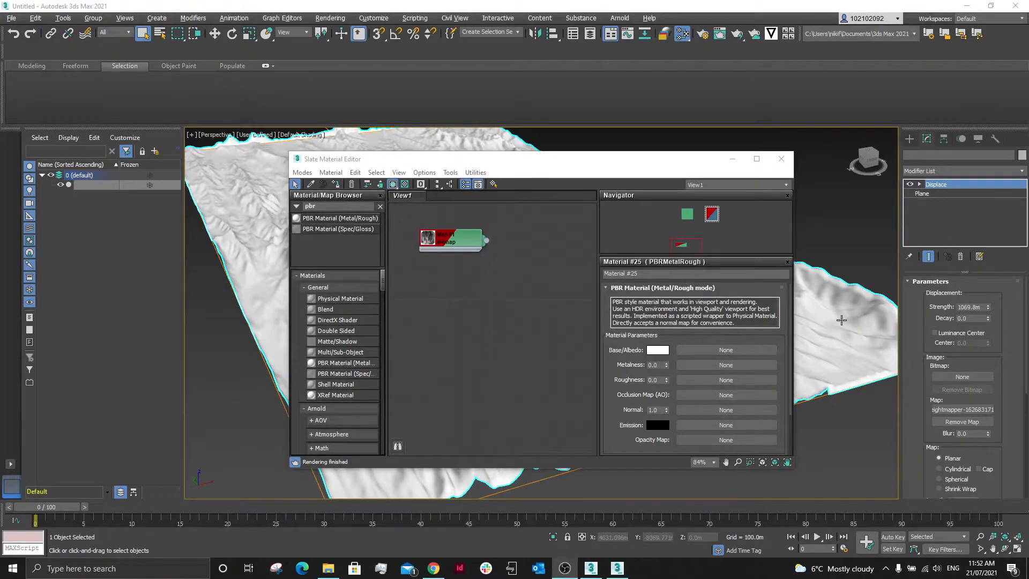
- Add a PBR Material (Metal/Rough) node and an OSL Curves (color) map to the material graph
left_click_drag(338, 218, 424, 236)
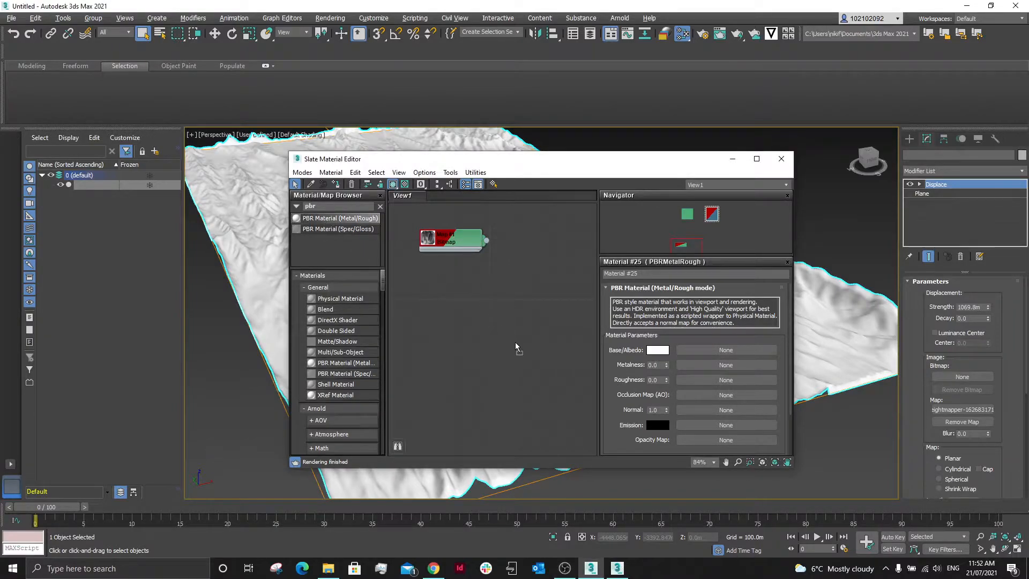
left_click_drag(516, 347, 519, 352)
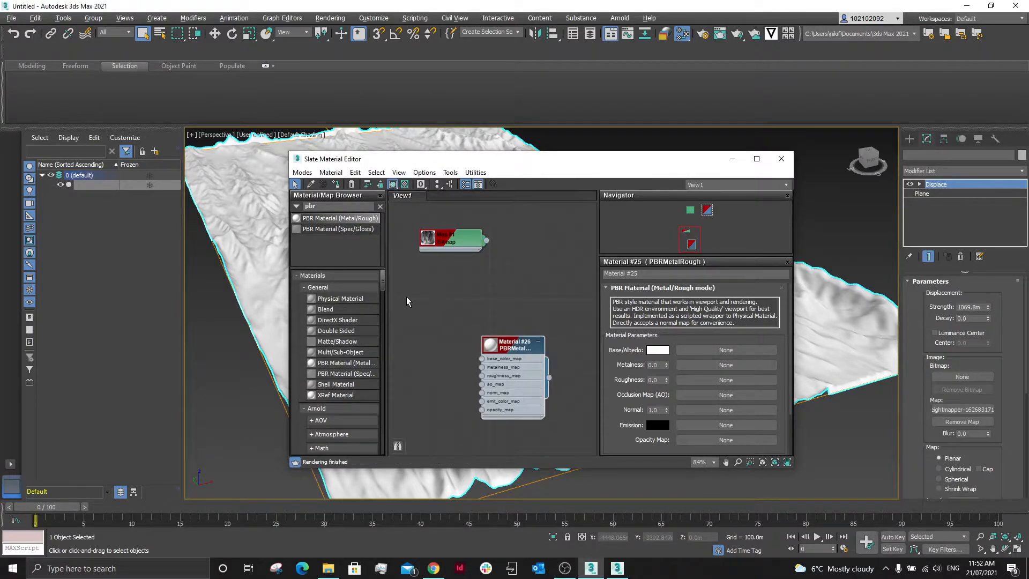
scroll(348, 327, "down", 10)
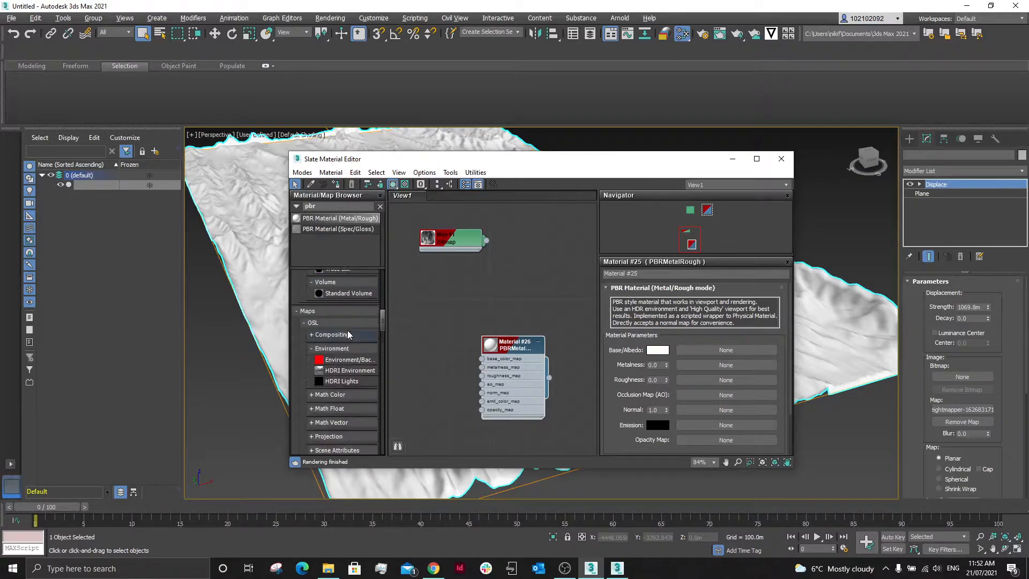
scroll(347, 333, "down", 5)
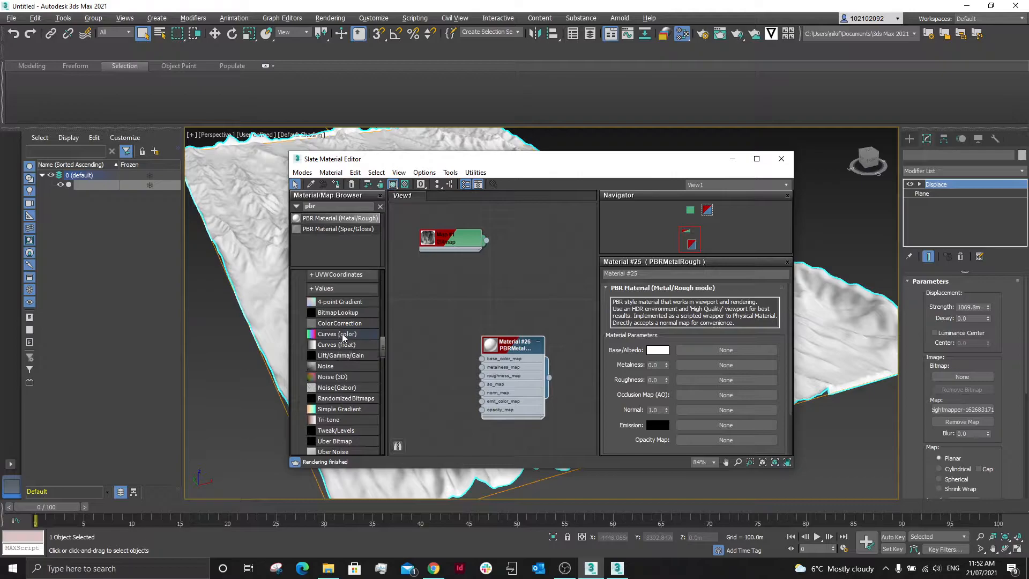
left_click_drag(343, 336, 555, 261)
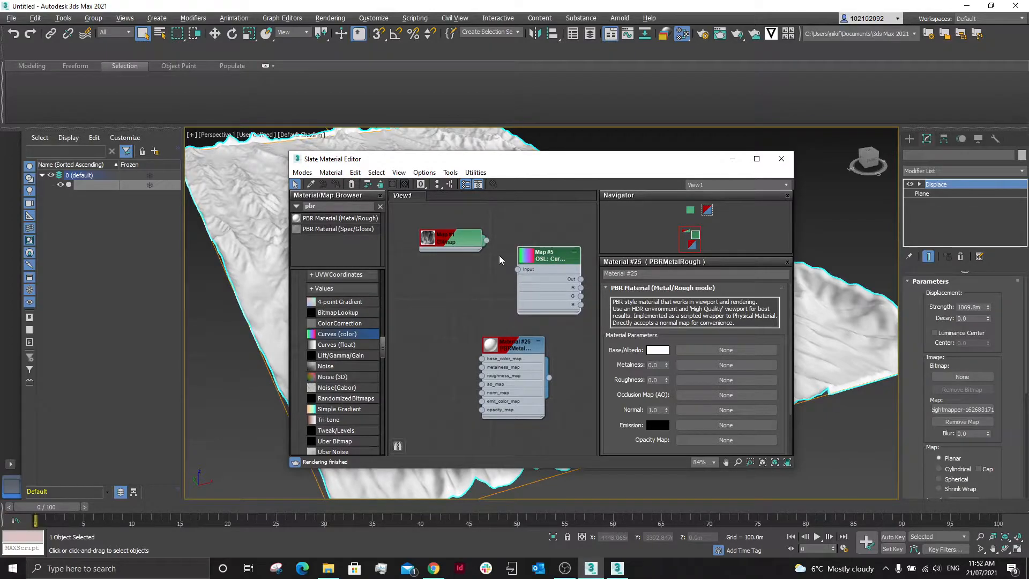
- Wire the height-map bitmap through Curves (color) into the PBR material's base color map and assign the material to the terrain
left_click_drag(508, 263, 517, 270)
left_click_drag(582, 280, 489, 355)
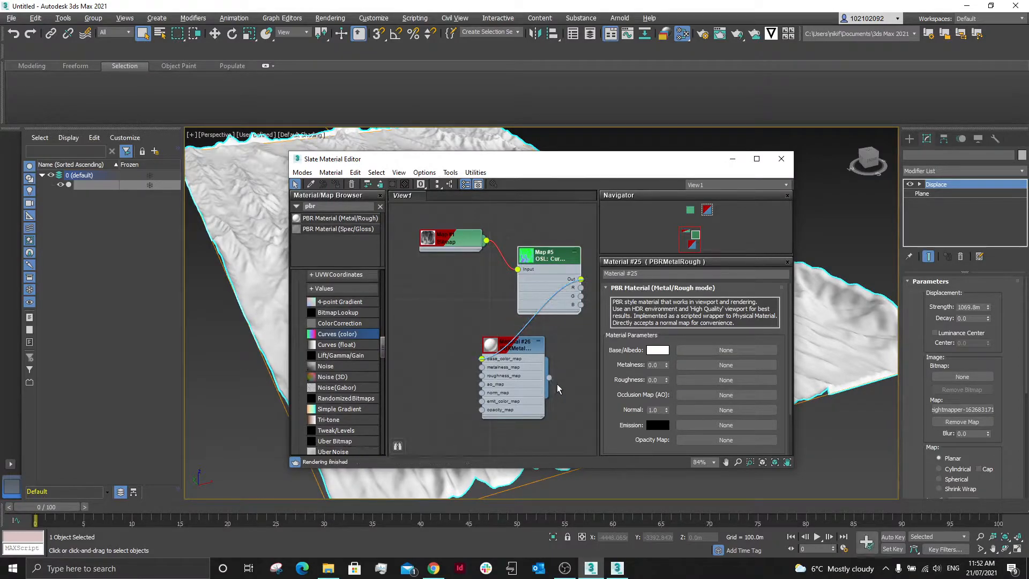
left_click_drag(548, 378, 825, 340)
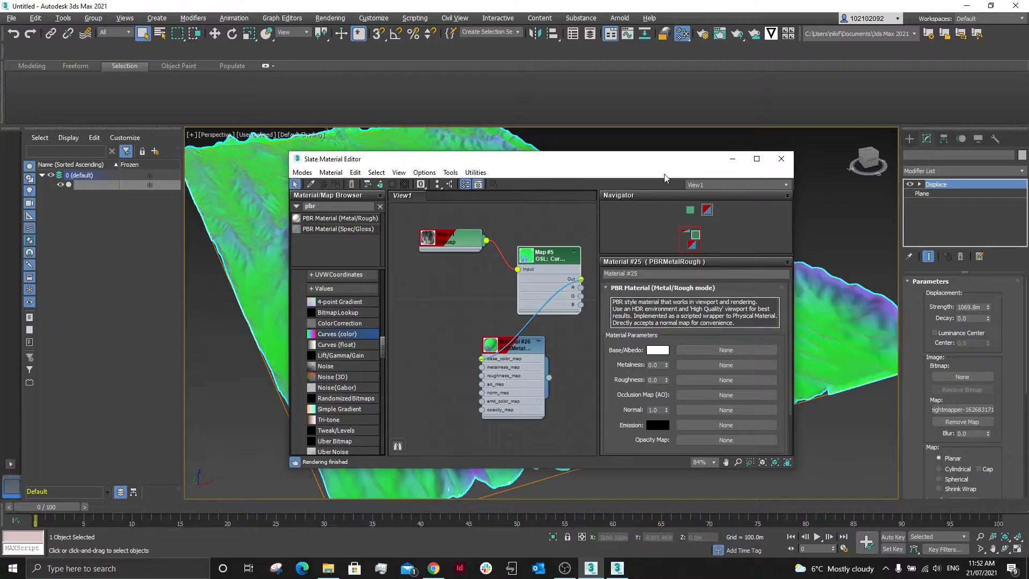
left_click(733, 159)
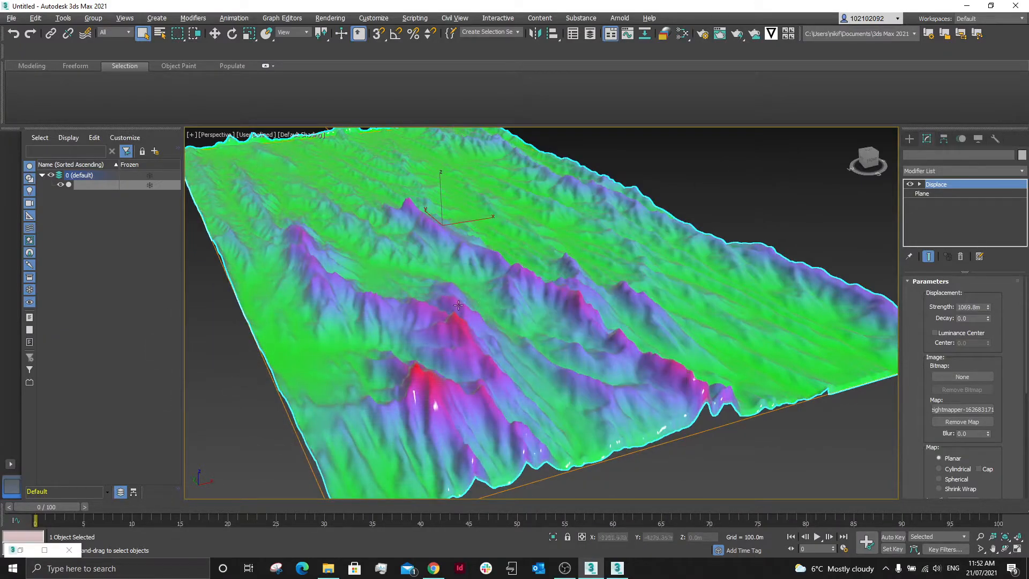
middle_click_drag(461, 298, 421, 295, "alt")
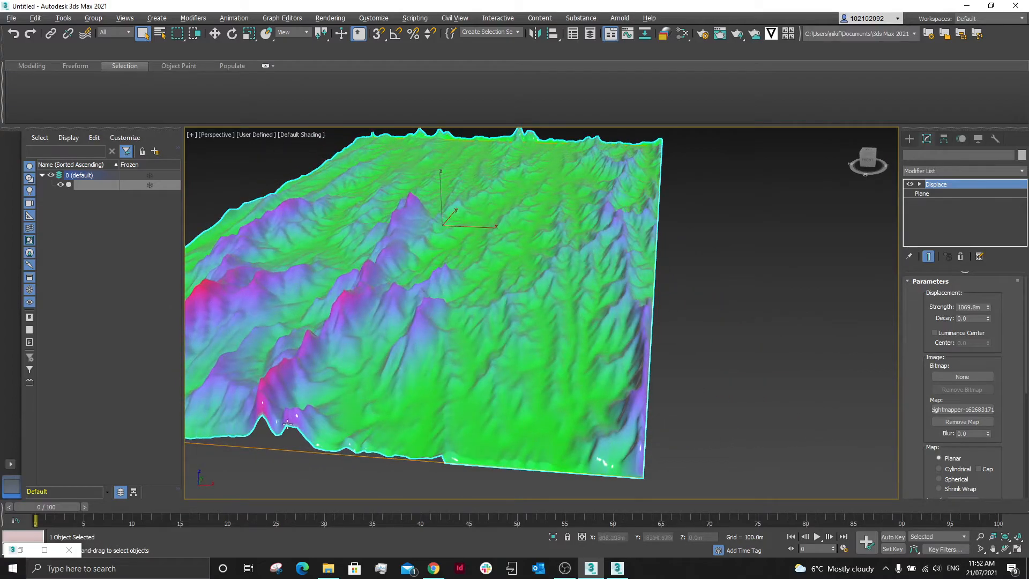
- Open the Curves (color) map's parameters and shift the gradient's middle color point to about position 0.123
key("m")
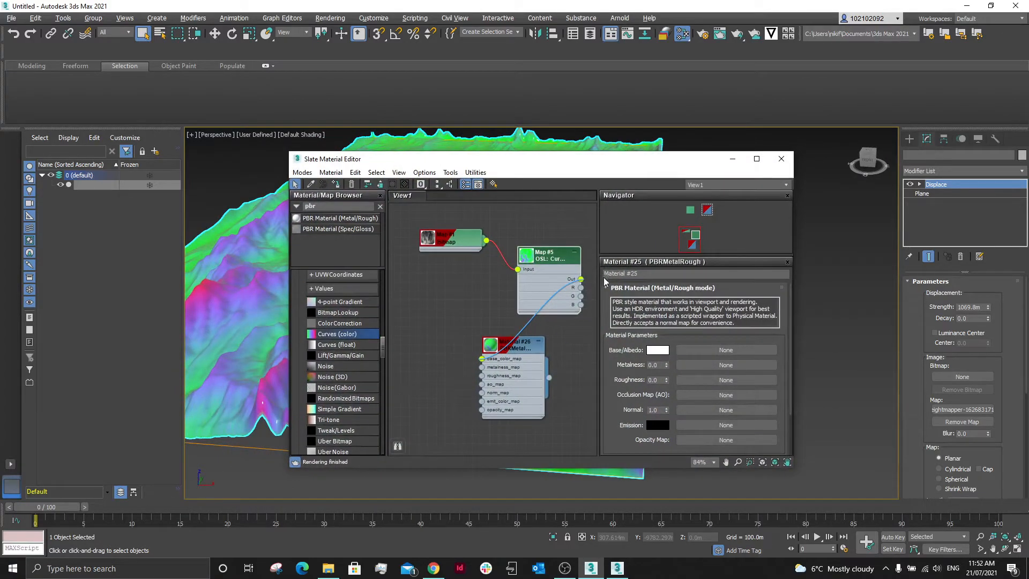
double_click(560, 263)
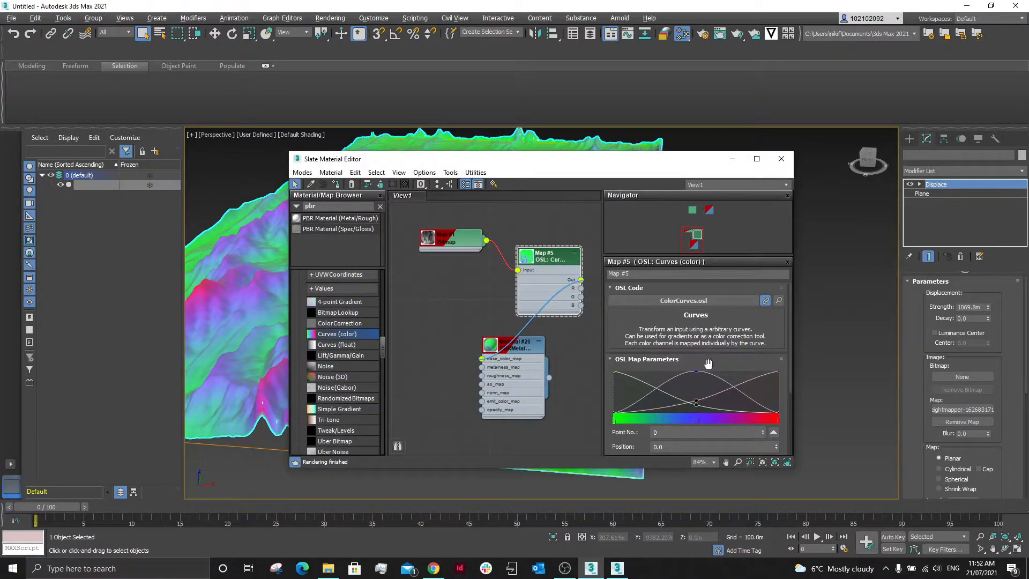
scroll(704, 364, "down", 2)
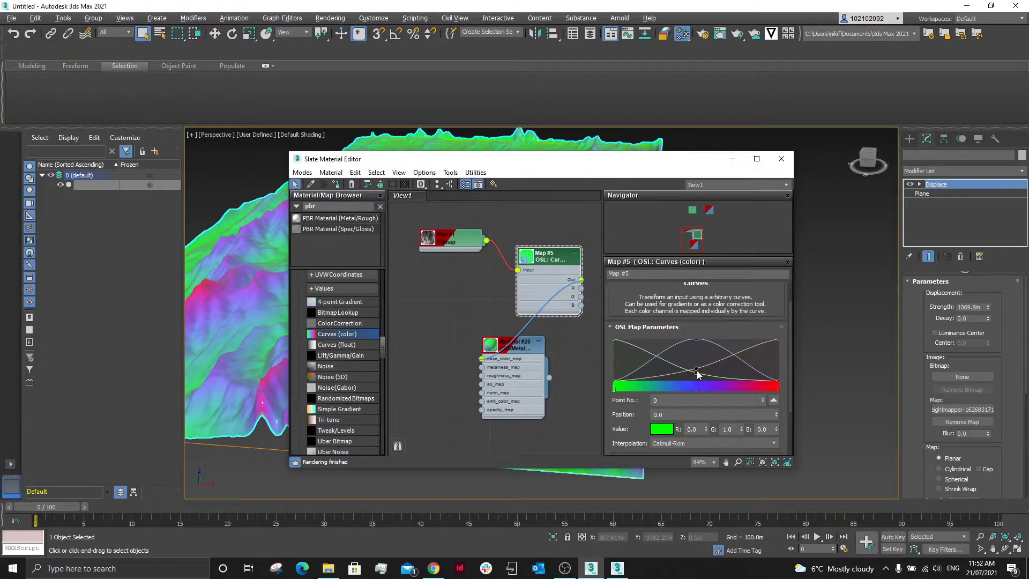
left_click(697, 387)
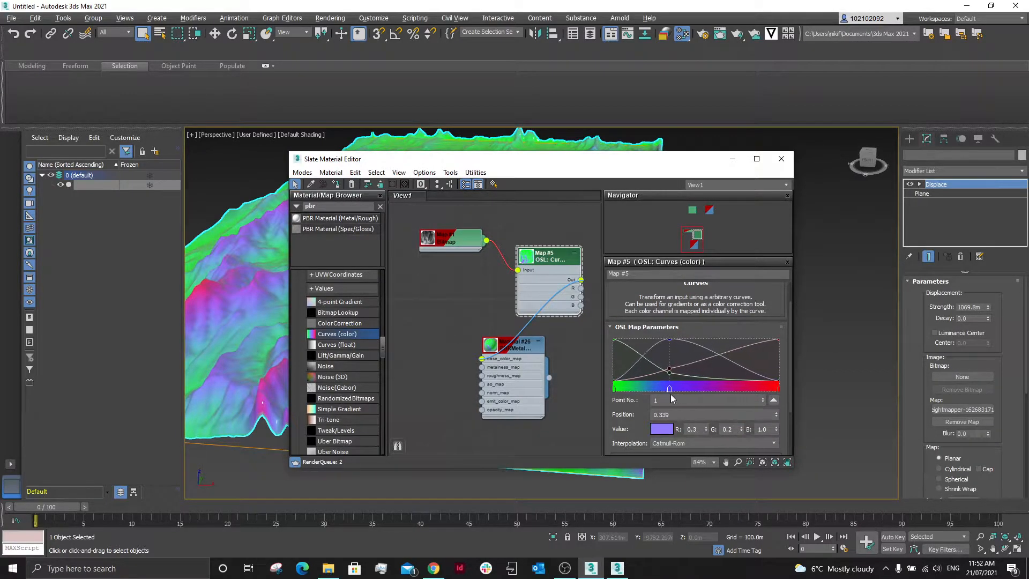
left_click_drag(697, 388, 649, 390)
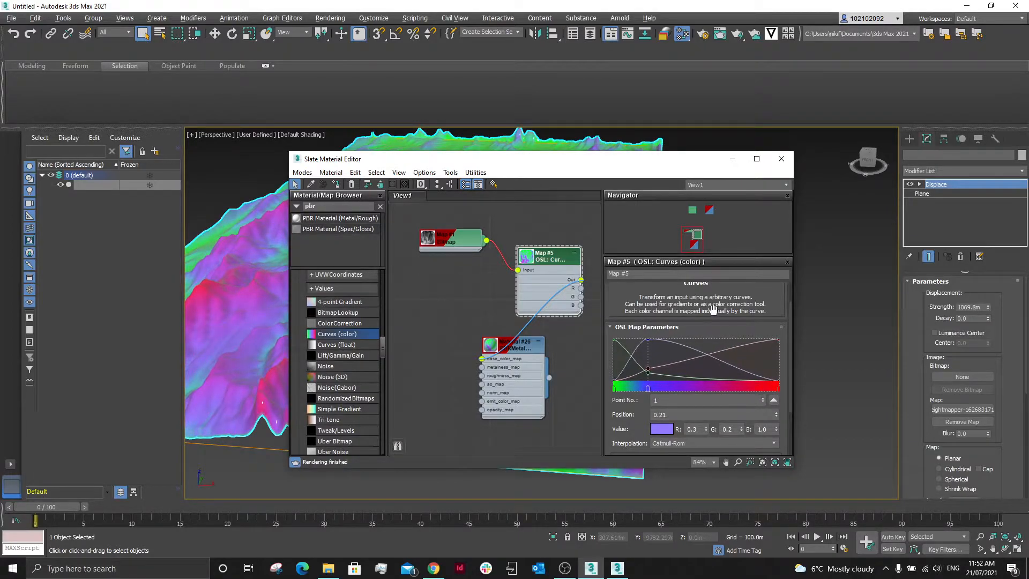
left_click_drag(650, 389, 634, 389)
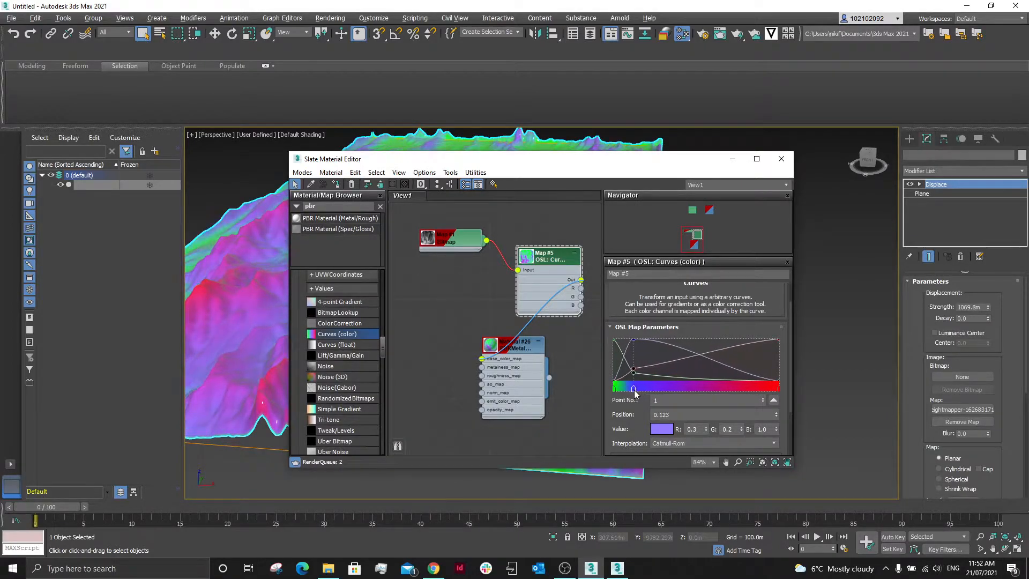
- Move the material editor off the terrain and adjust the middle color point to about position 0.297 with red about 0.034
left_click_drag(637, 162, 860, 185)
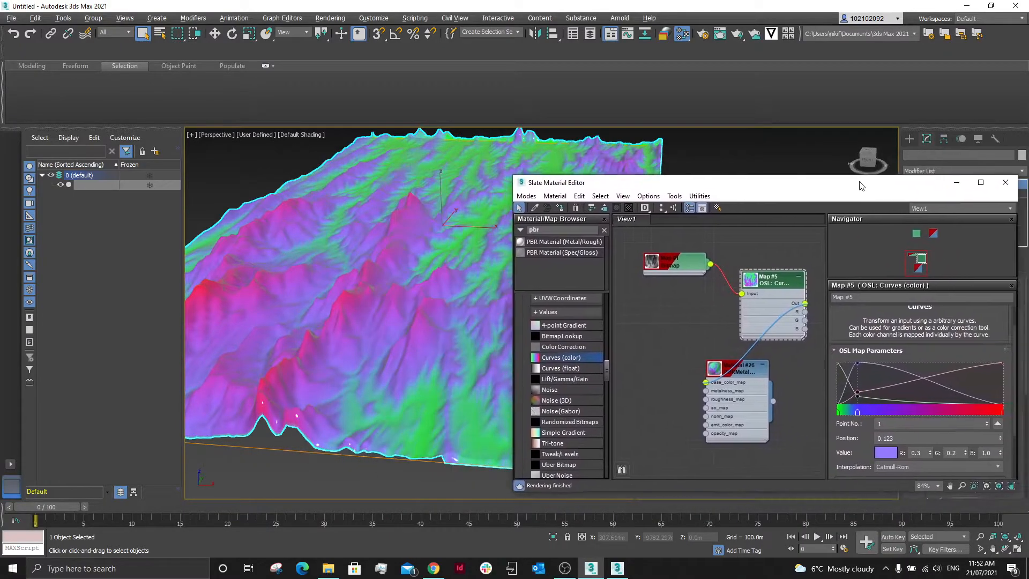
scroll(297, 334, "down", 2)
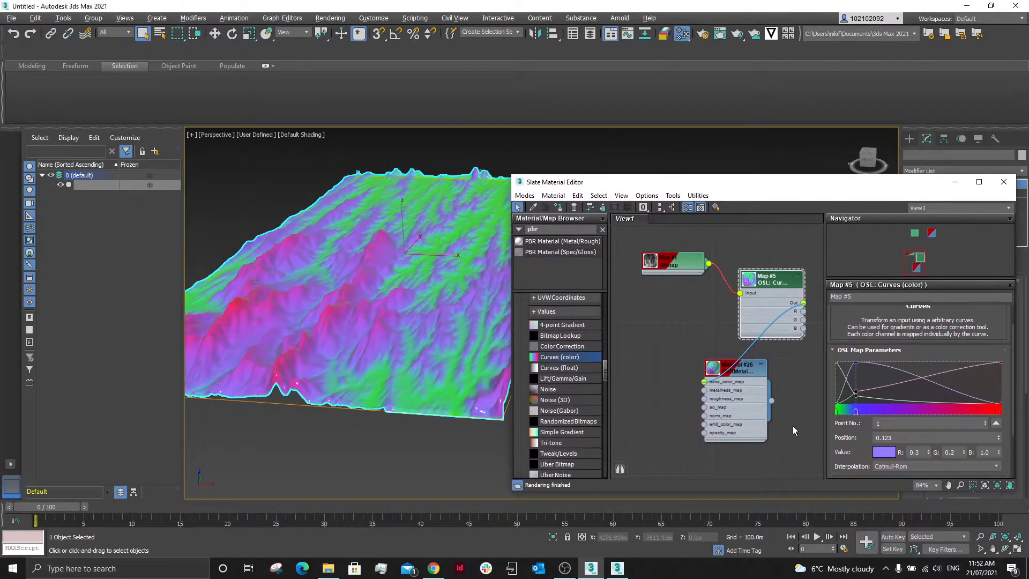
mouse_move(856, 417)
left_mouse_down()
mouse_move(946, 414)
mouse_move(861, 417)
mouse_move(929, 399)
mouse_move(886, 406)
left_mouse_up()
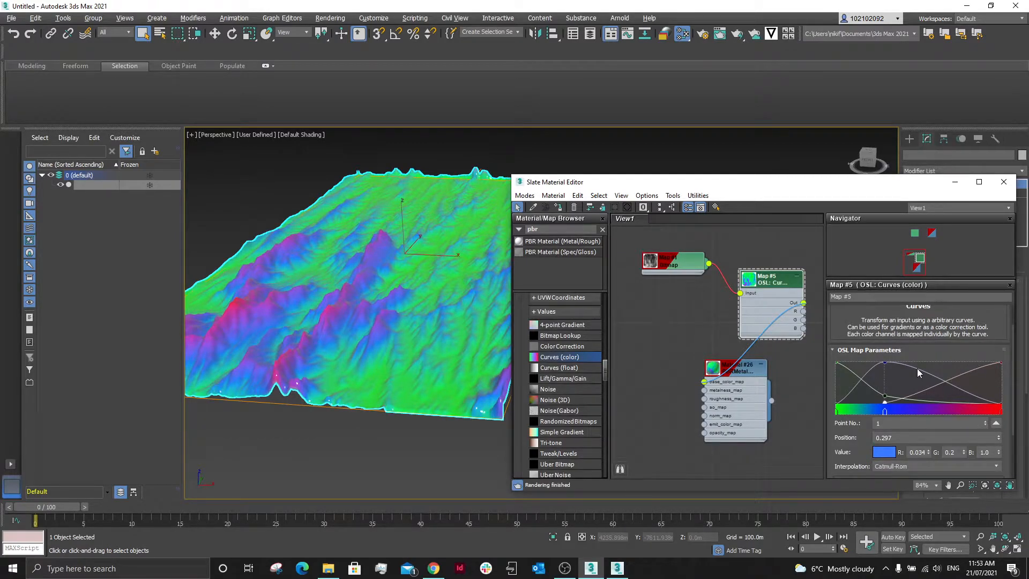
- Try Constant, Linear, Catmull-Rom and Monotone Cubic interpolation on the middle color point, and settle on Linear
scroll(908, 436, "down", 2)
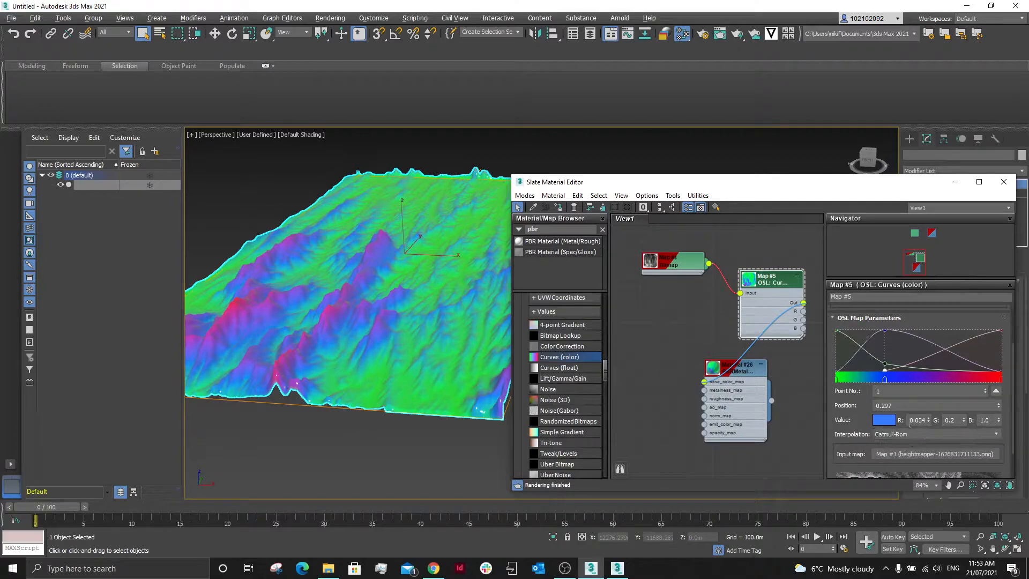
left_click(913, 437)
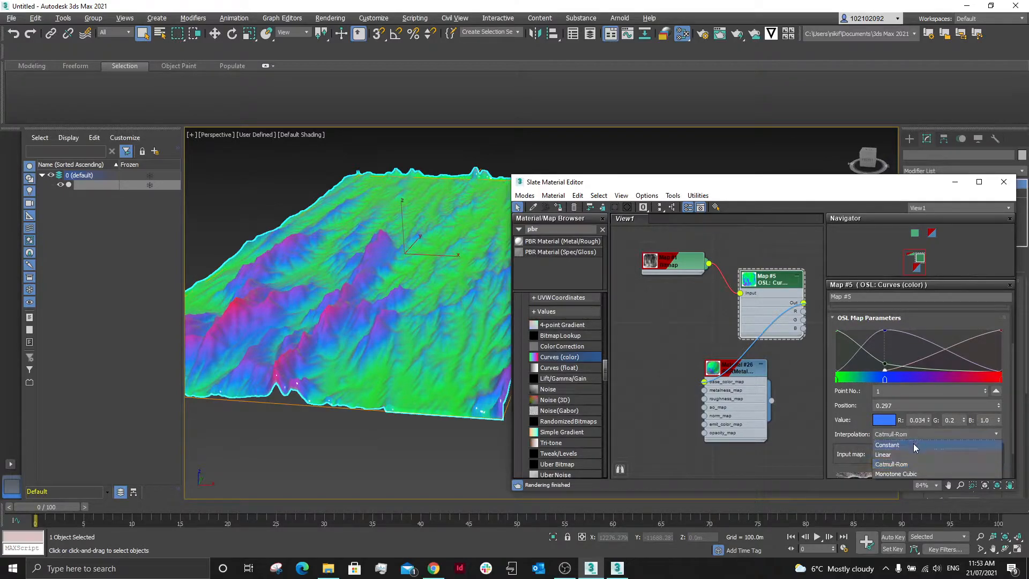
left_click(909, 446)
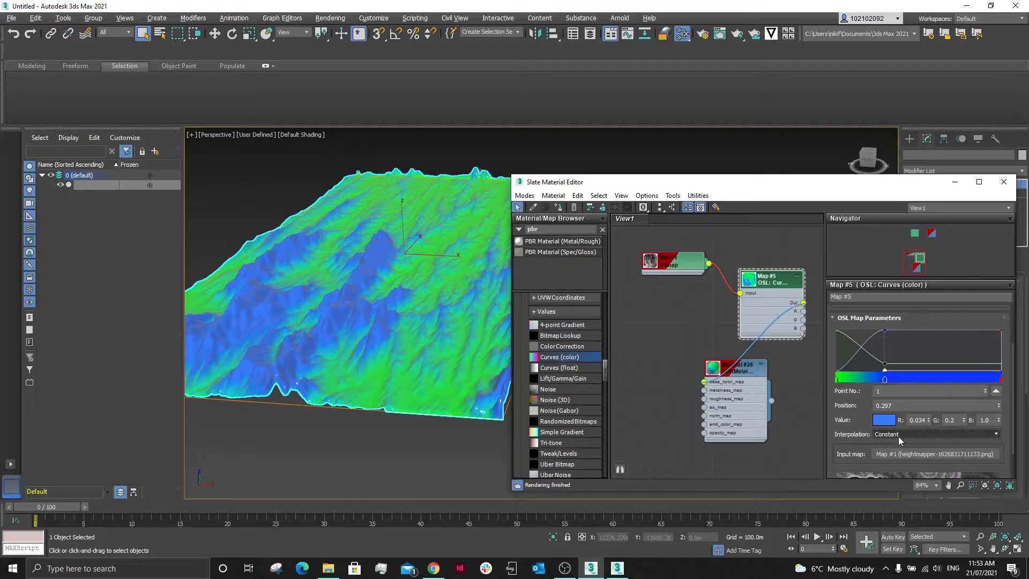
left_click(898, 436)
left_click(899, 455)
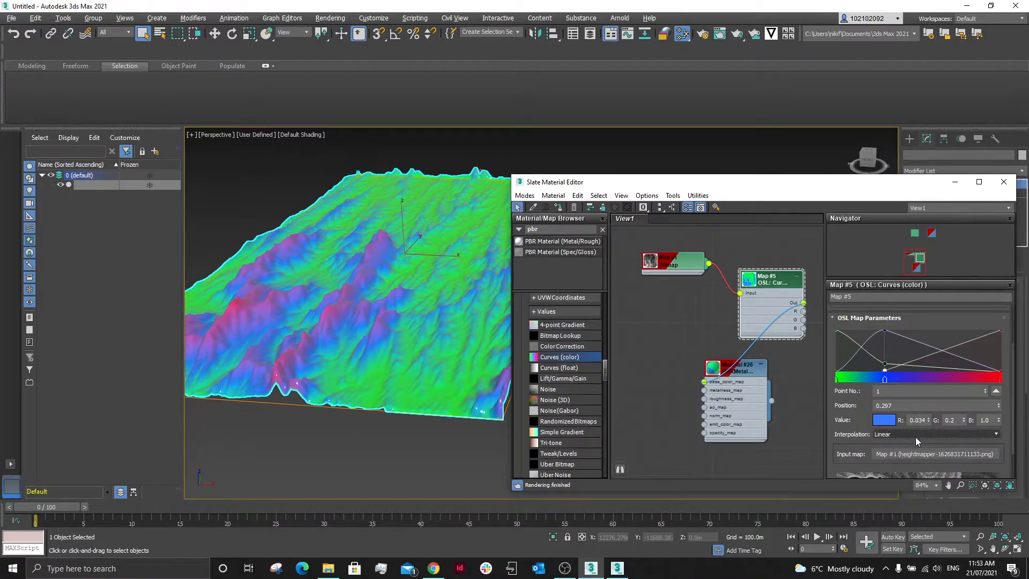
left_click(916, 436)
left_click(912, 464)
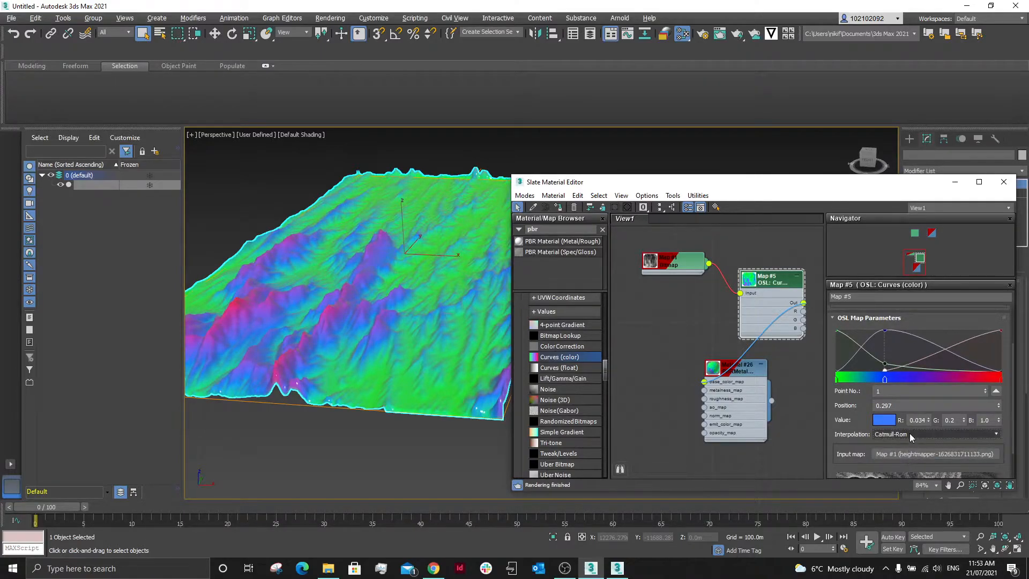
left_click(909, 433)
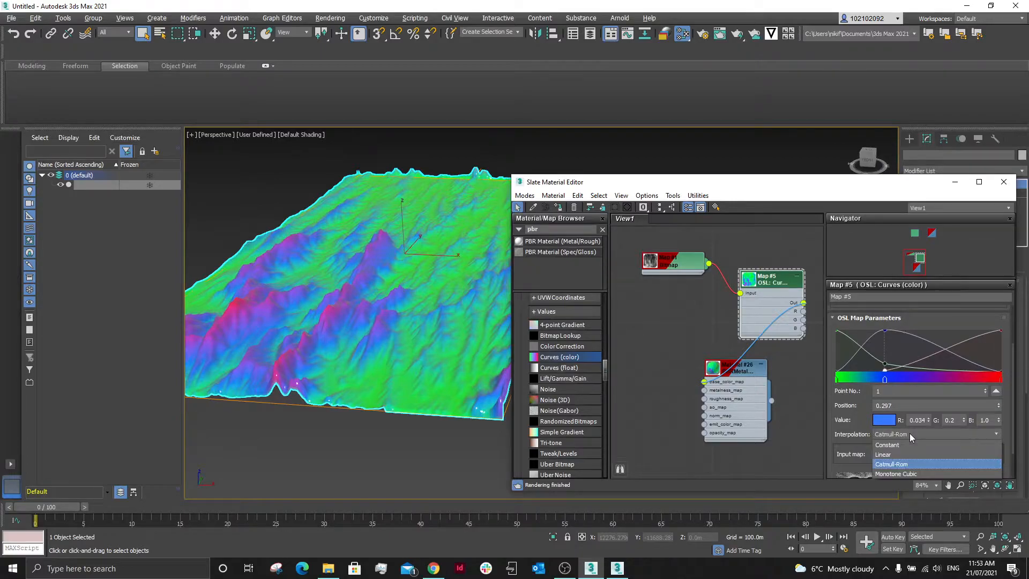
left_click(909, 474)
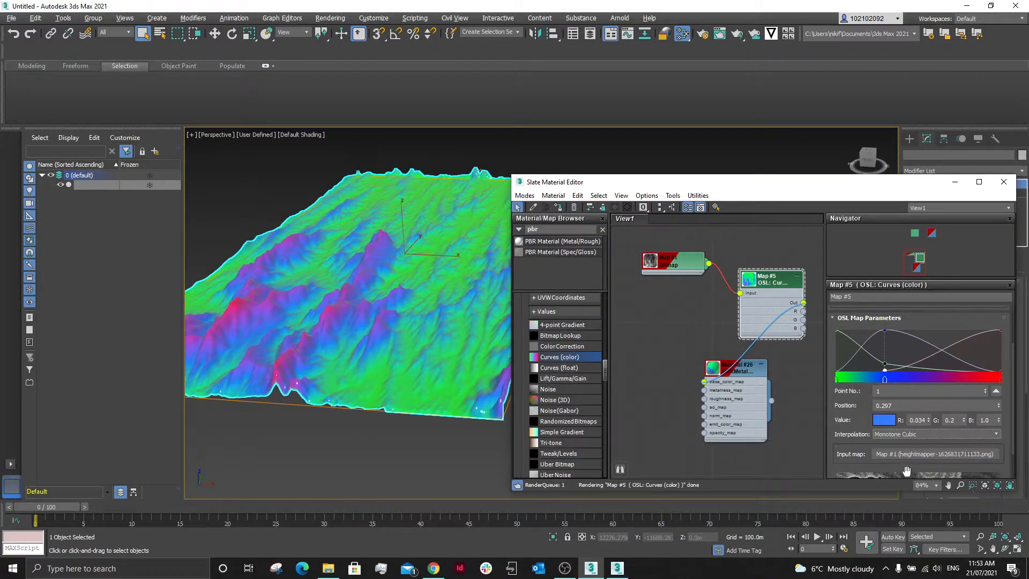
left_click(919, 437)
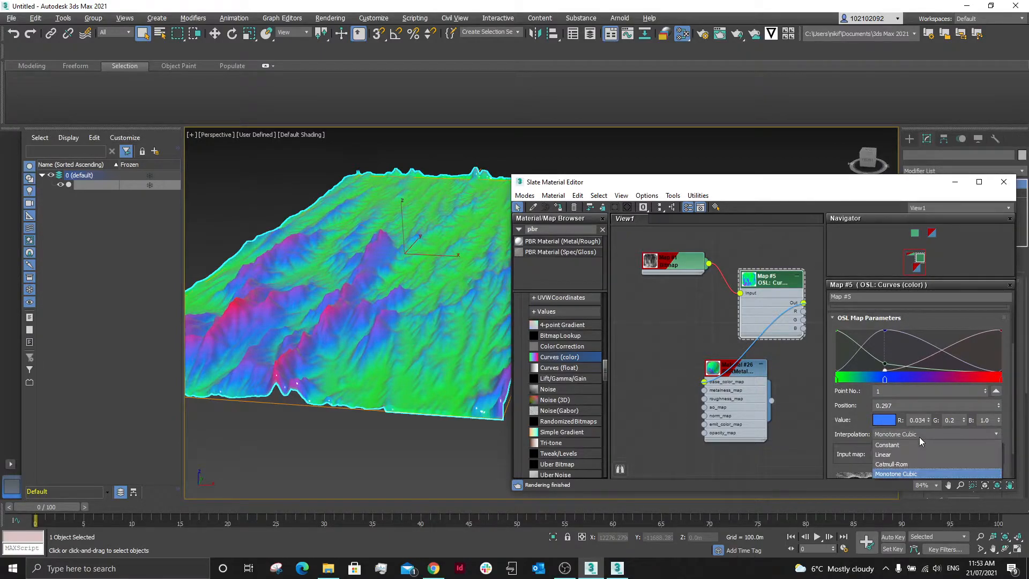
left_click(898, 455)
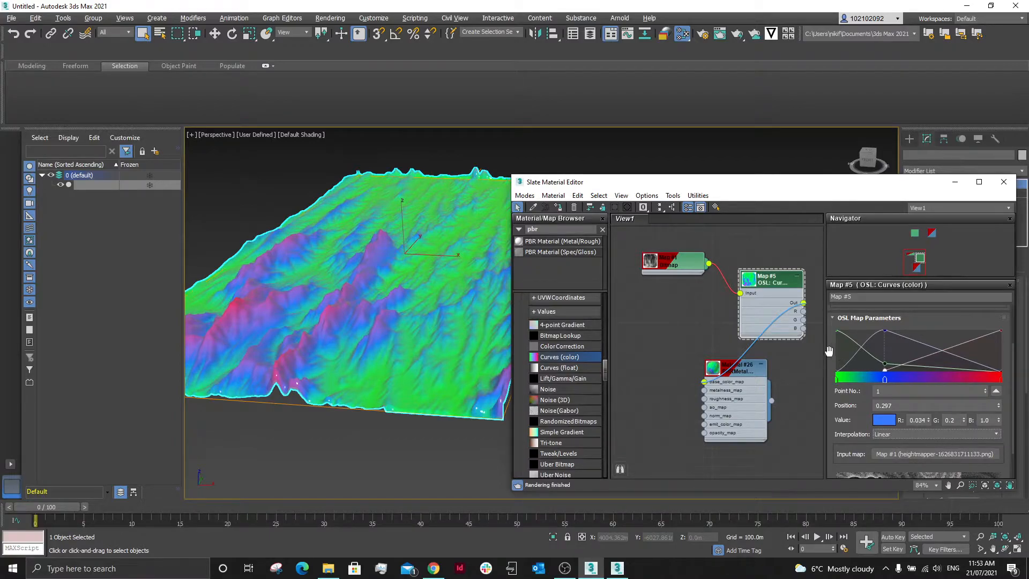
- Select the red end point of the color curve to inspect its settings
scroll(829, 351, "down", 2)
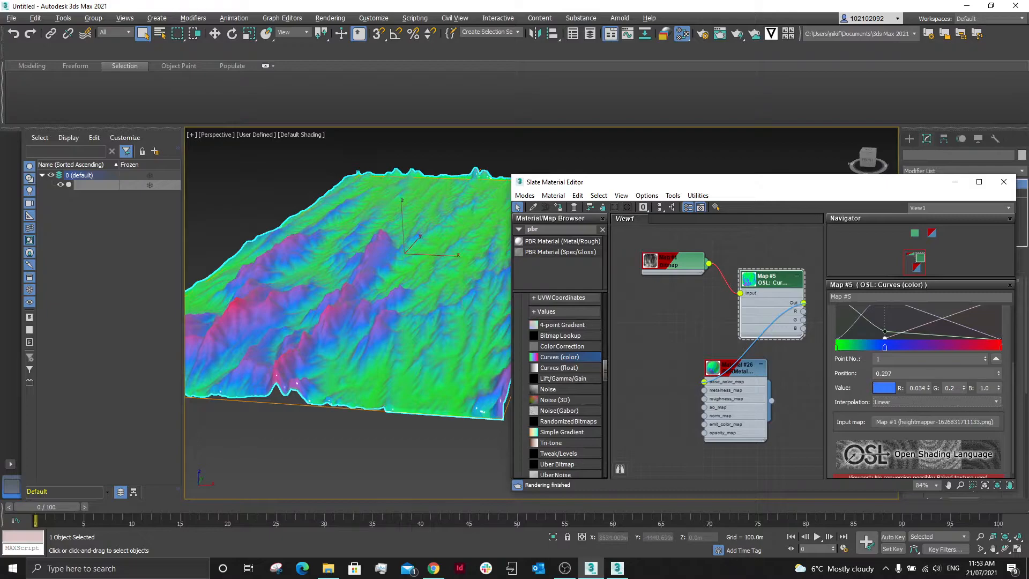
left_click(998, 357)
left_click(841, 352)
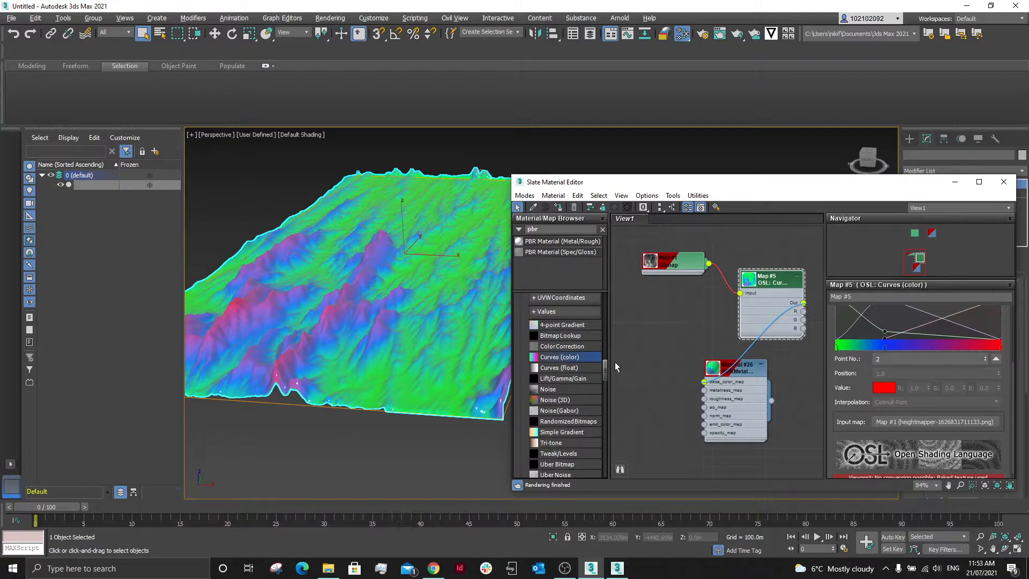
- Add an OSL Curves (float) map and wire the height-map bitmap through it into the PBR material's base color map
left_click(726, 331)
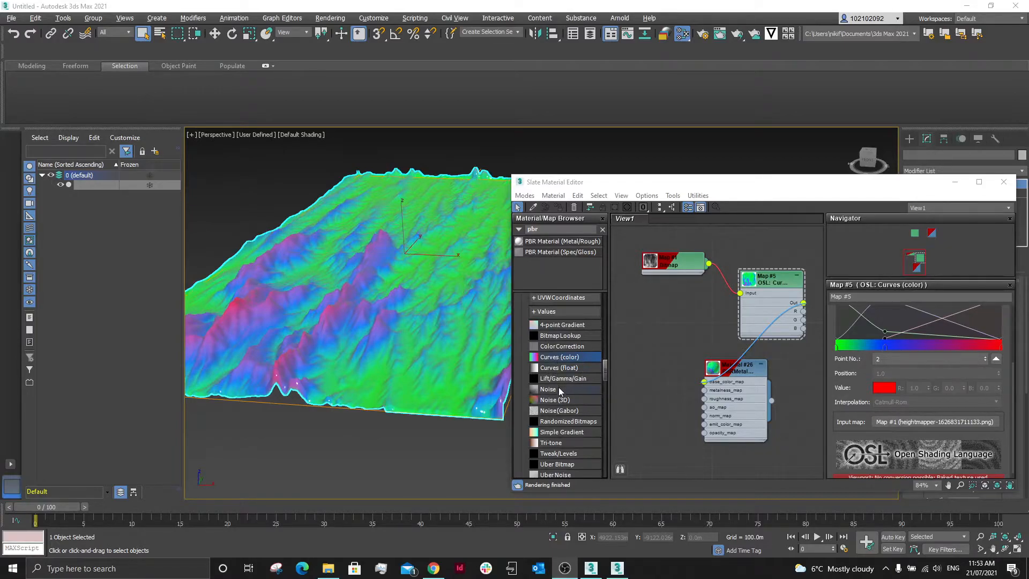
left_click(560, 367)
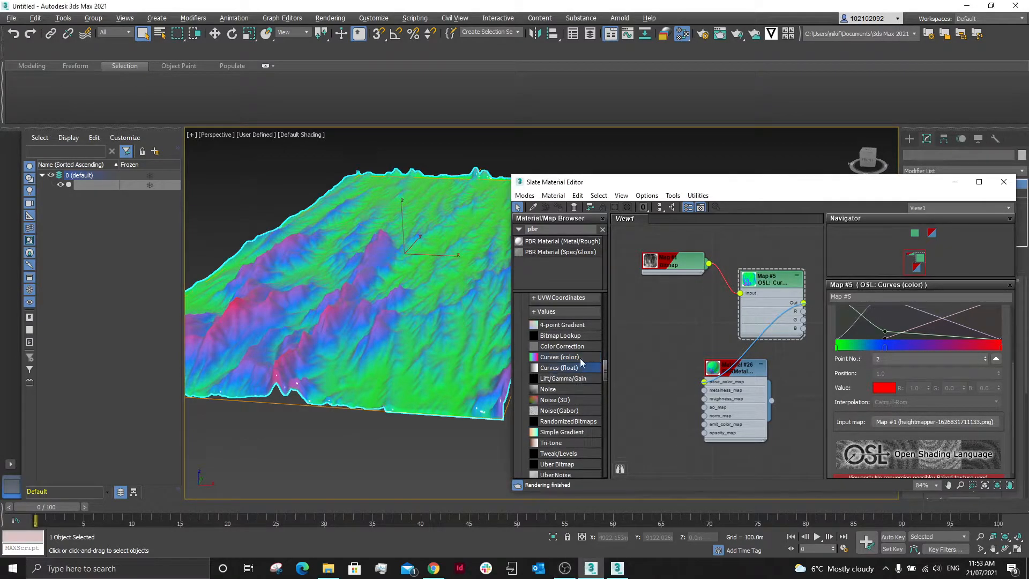
left_click_drag(671, 317, 642, 327)
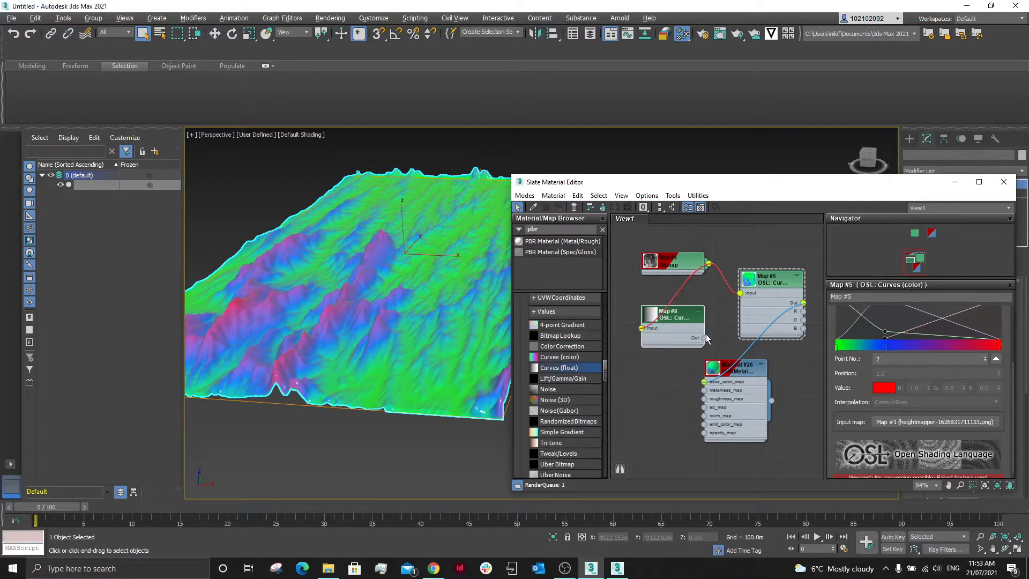
left_click_drag(704, 338, 705, 382)
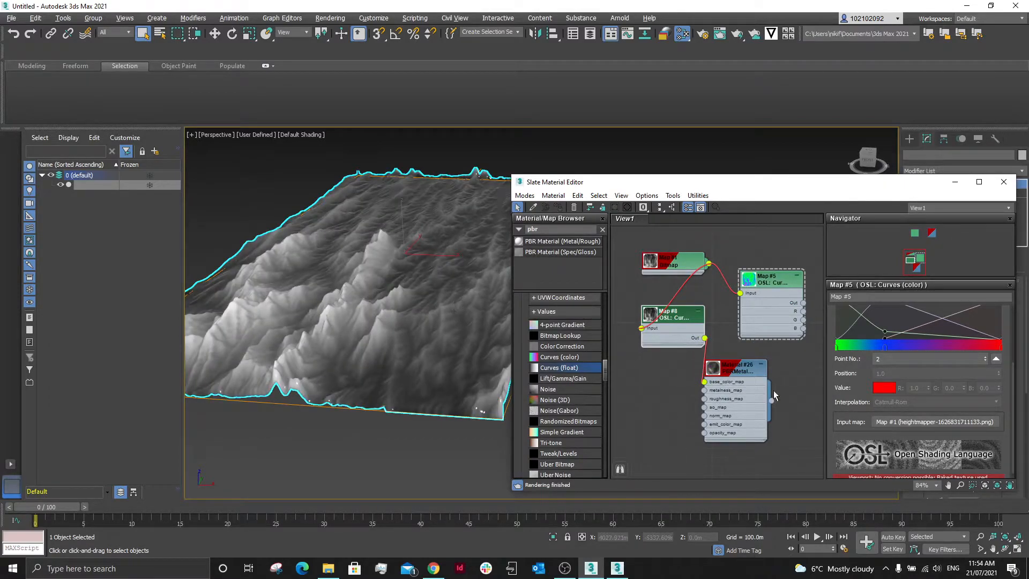
- Open the Curves (float) map's parameters and set its start point's interpolation to Linear
left_click(688, 321)
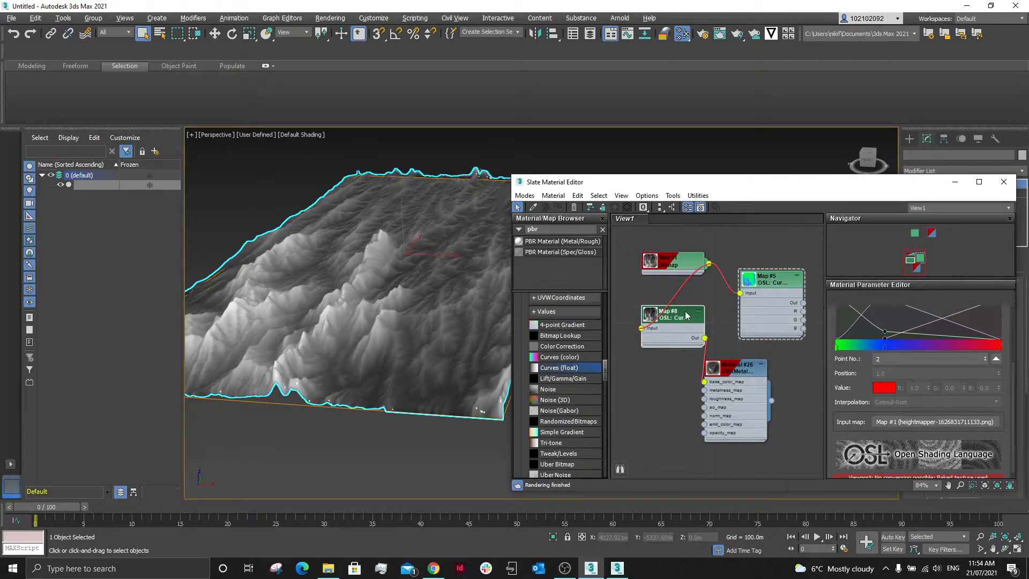
scroll(862, 436, "down", 2)
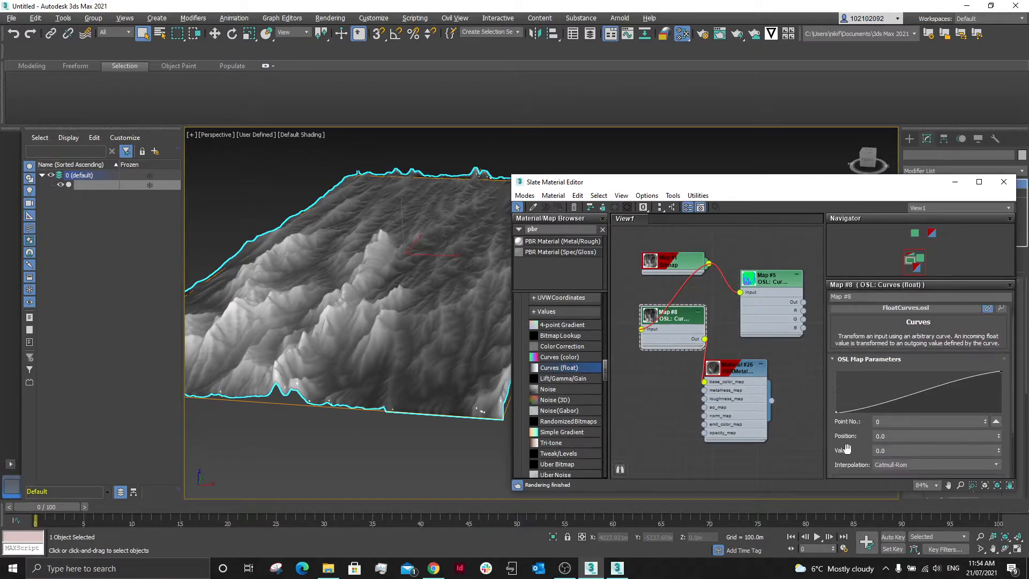
left_click(885, 449)
left_click(889, 469)
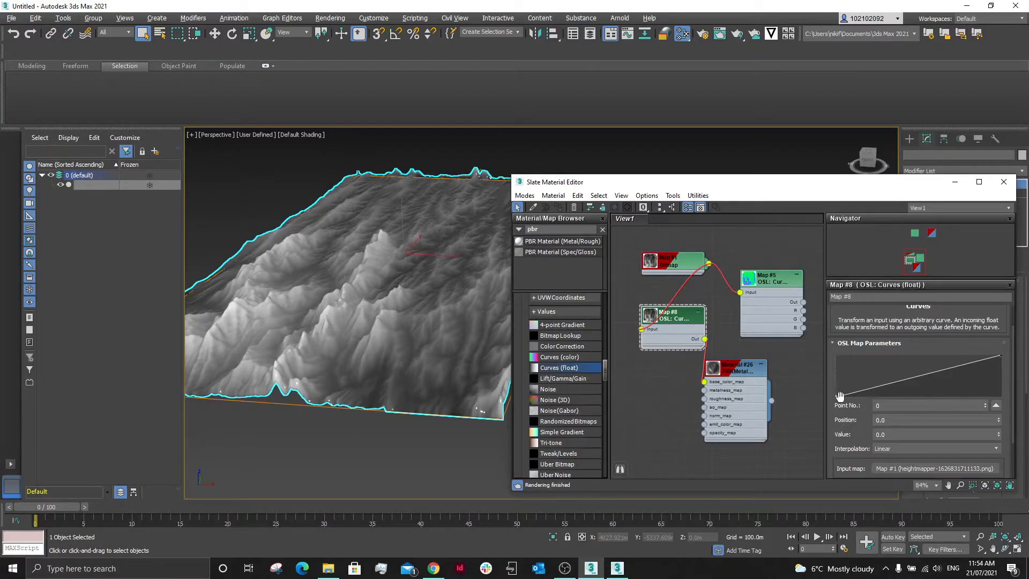
- Try inverting the float curve by raising its start point to 1.0 and lowering its end point to about 0.01
left_click_drag(837, 397, 838, 355)
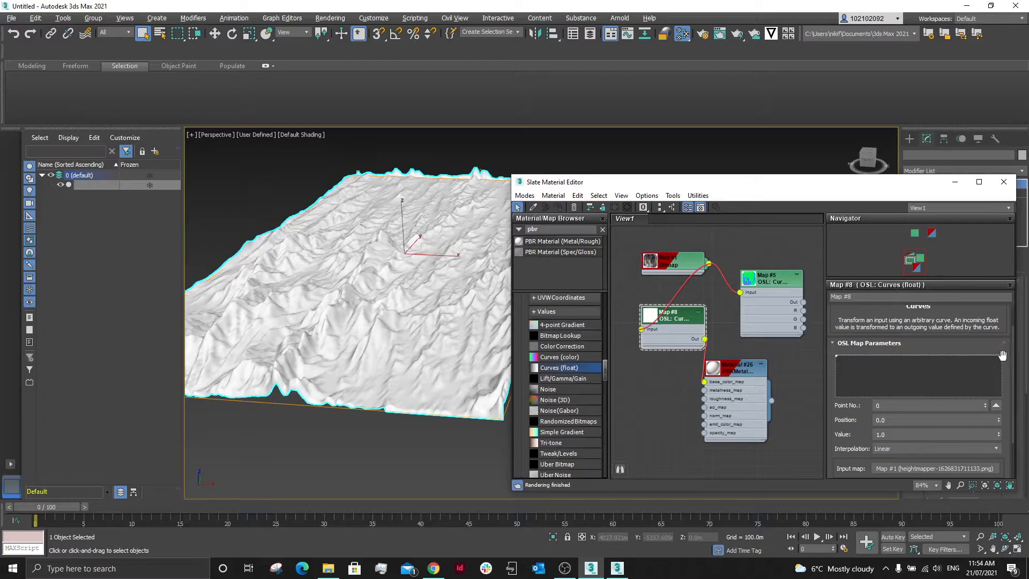
left_click_drag(1001, 355, 1001, 402)
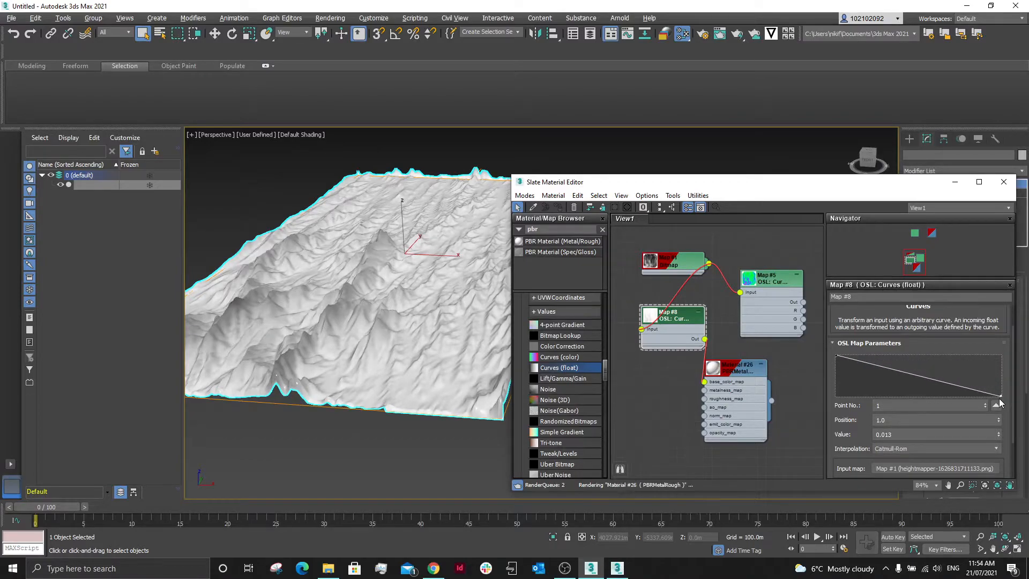
left_click(1000, 401)
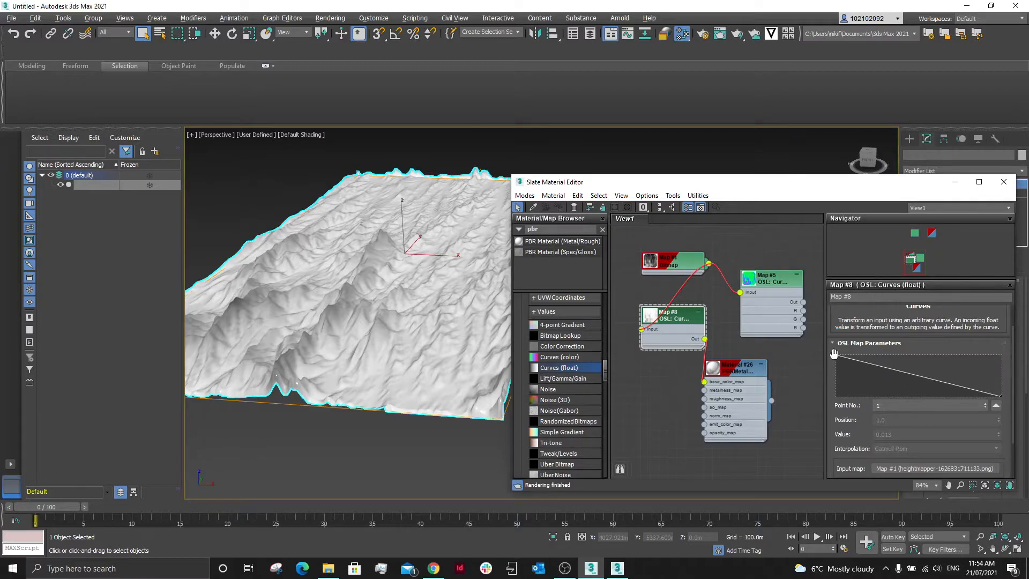
- Give the float curve a rising slope, with the start point at about 0.013 and the end point at about 0.532
left_click_drag(836, 357, 835, 397)
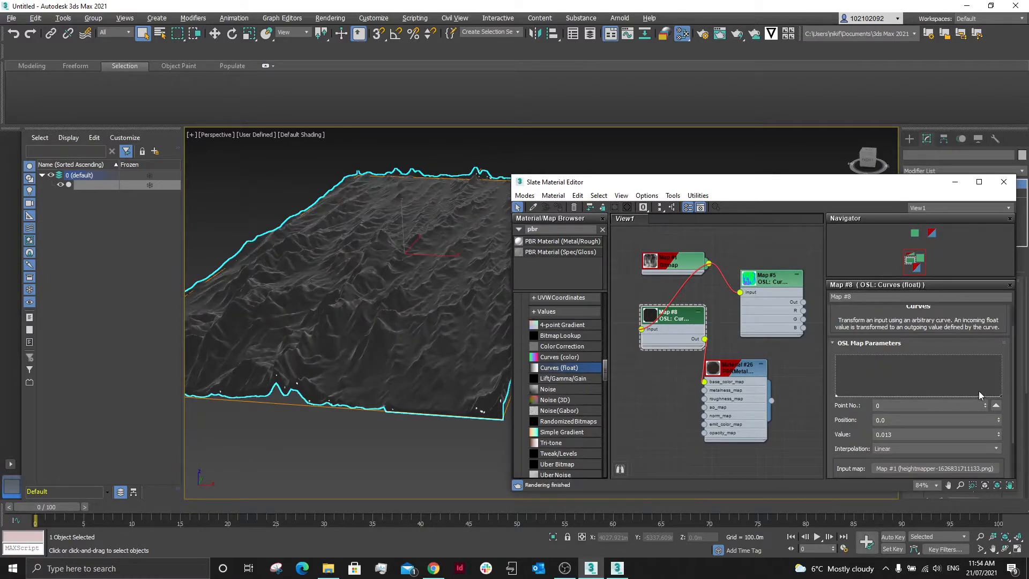
left_click(1000, 395)
left_click_drag(1001, 398, 1002, 378)
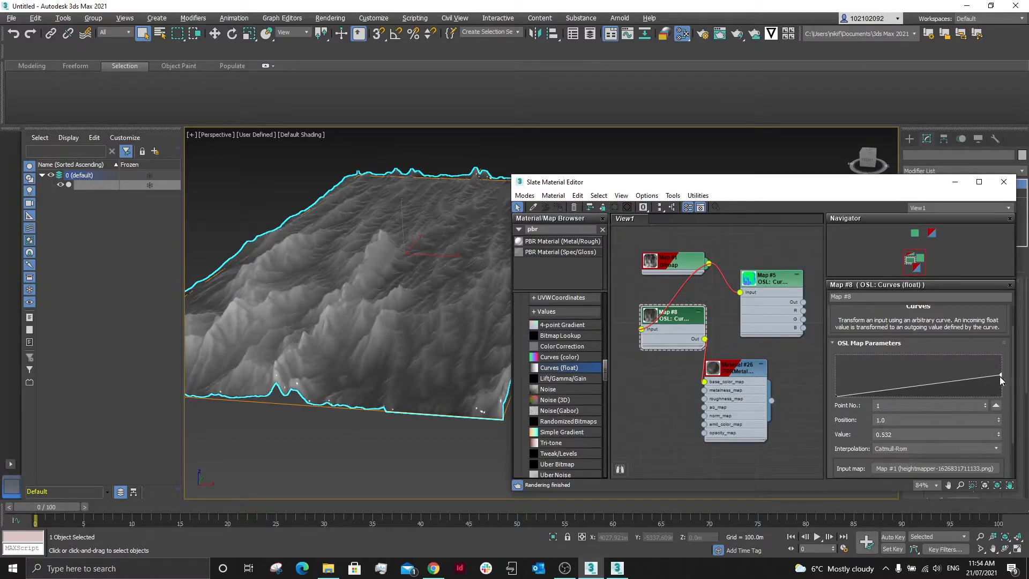
- Set the float curve's end point to Linear interpolation and move it to about position 0.968 with a value of about 0.917
left_click(894, 448)
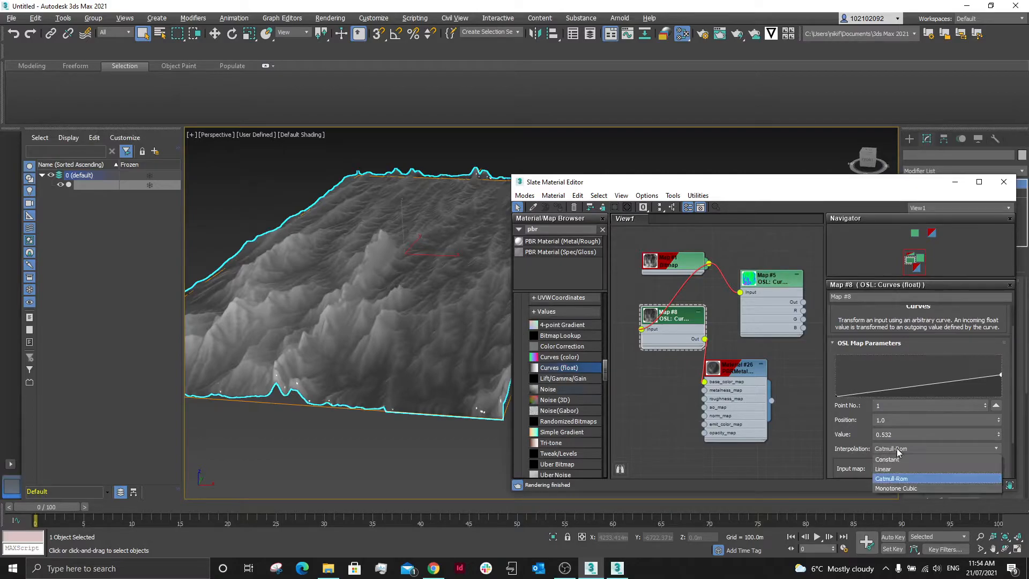
left_click(892, 473)
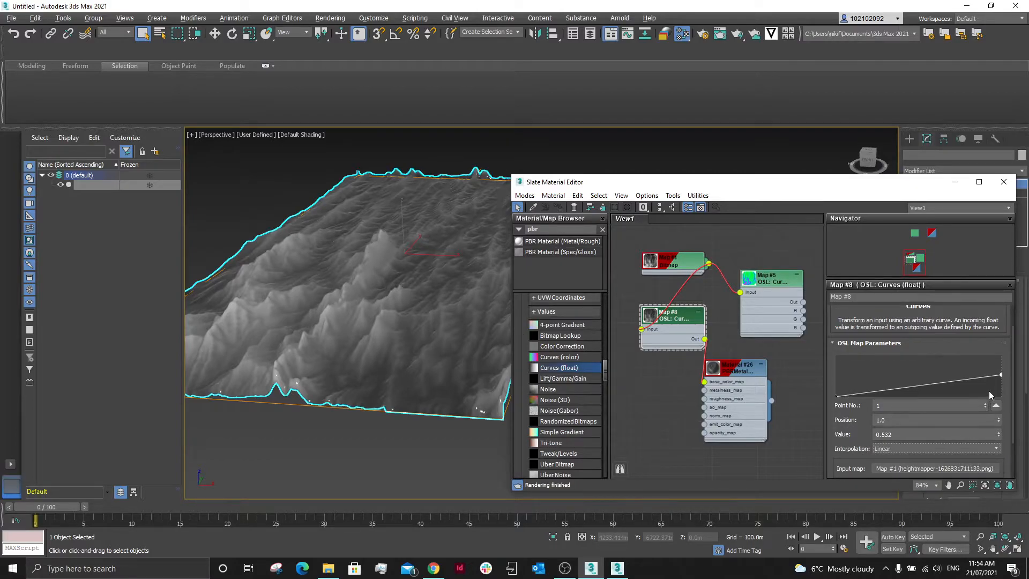
left_click_drag(1001, 377, 997, 359)
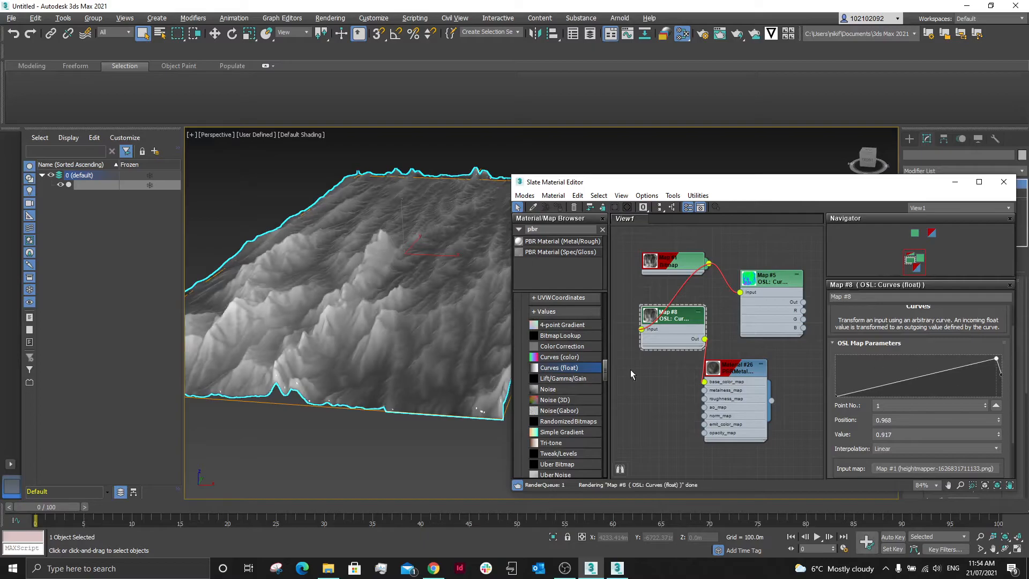
- Add an OSL Simple Gradient map and feed the height map bitmap into its Input
scroll(408, 362, "up", 2)
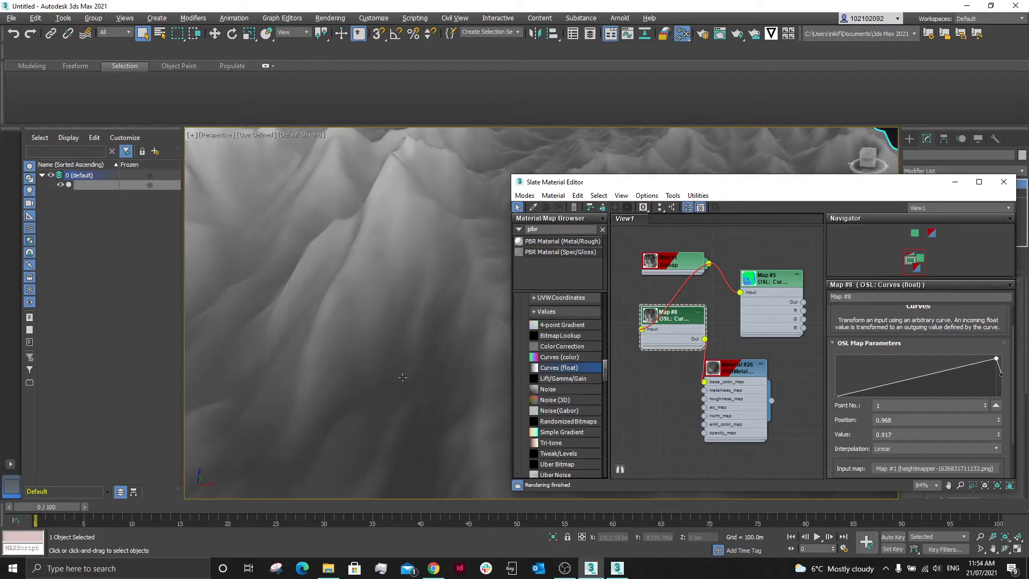
middle_click_drag(400, 343, 386, 346, "alt")
scroll(355, 302, "down", 4)
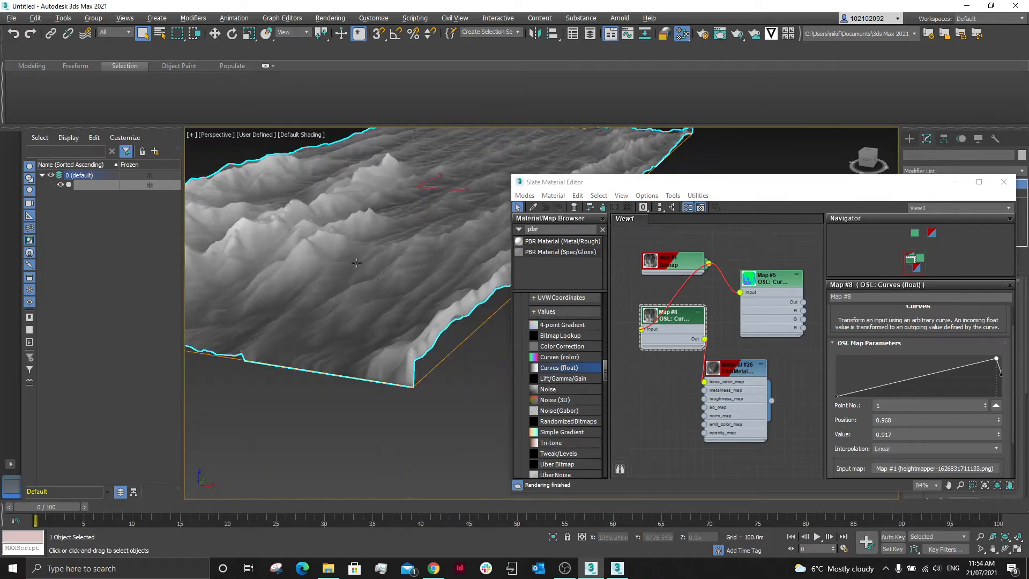
middle_click_drag(350, 245, 389, 256, "alt")
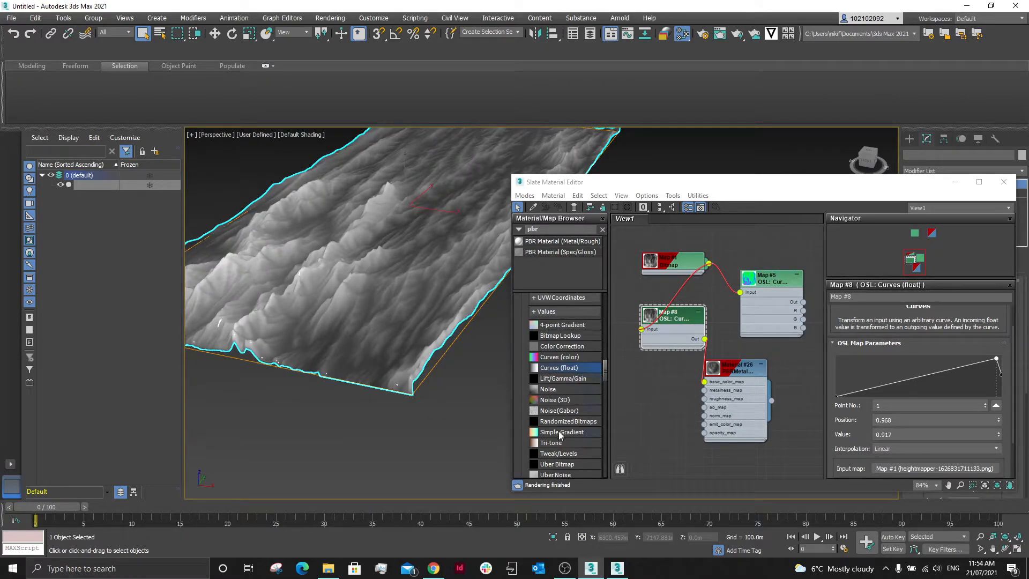
left_click_drag(562, 436, 658, 392)
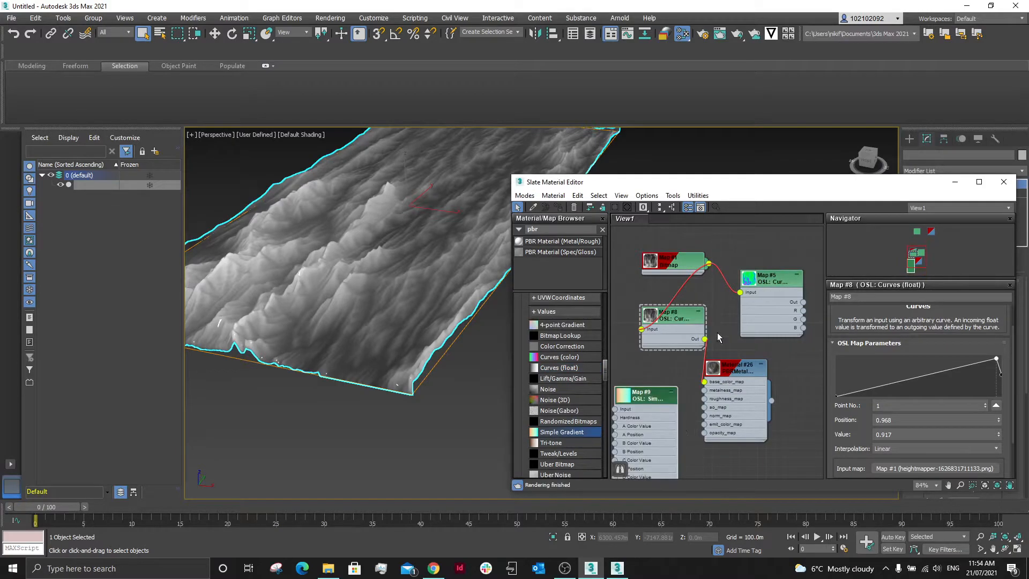
left_click_drag(709, 264, 616, 408)
left_click(698, 369)
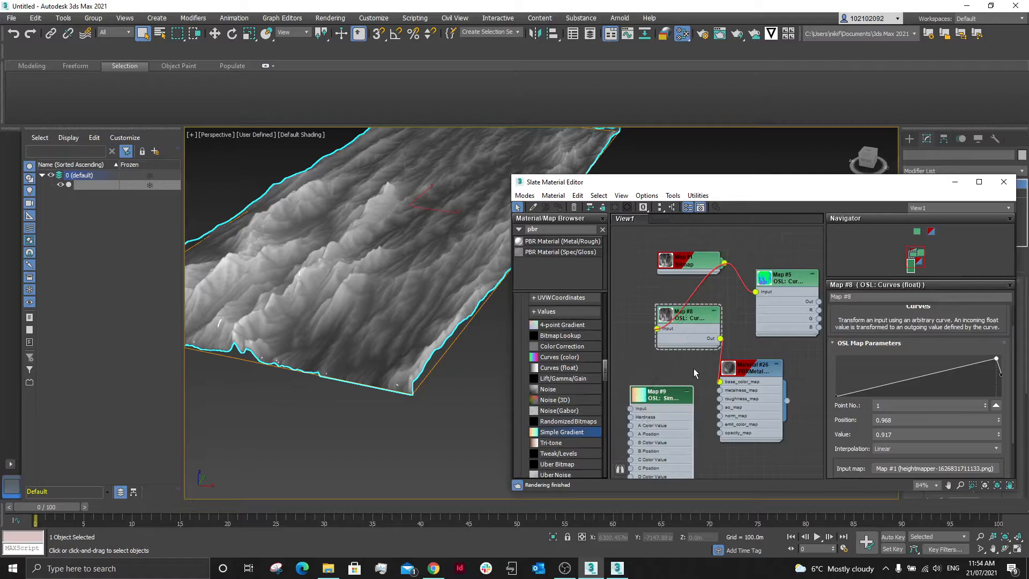
left_click_drag(725, 264, 631, 408)
scroll(693, 328, "down", 4)
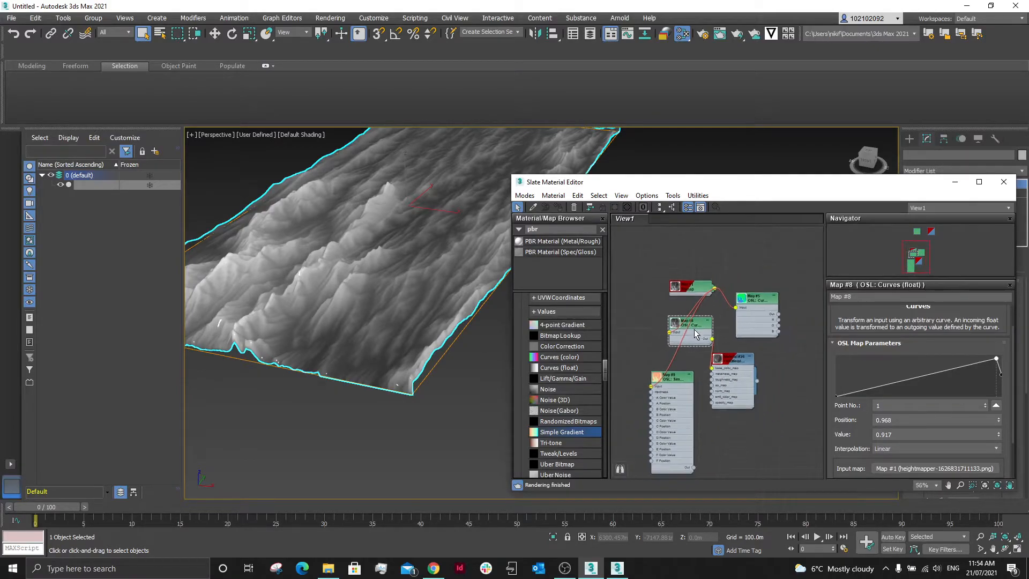
- Connect the Simple Gradient's output to the PBR material's base color map, replacing the float curve
left_click_drag(694, 467, 715, 372)
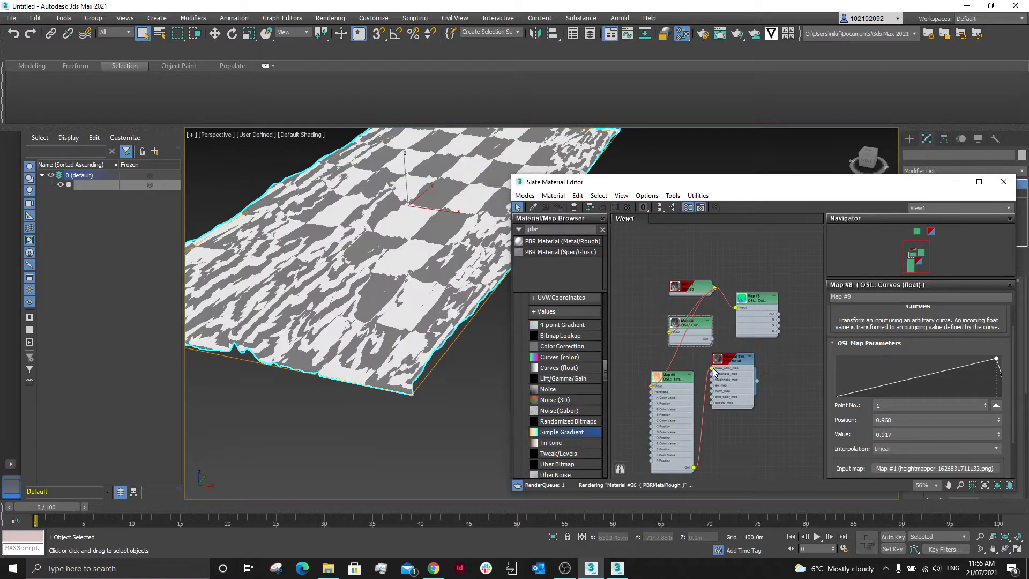
scroll(395, 416, "down", 5)
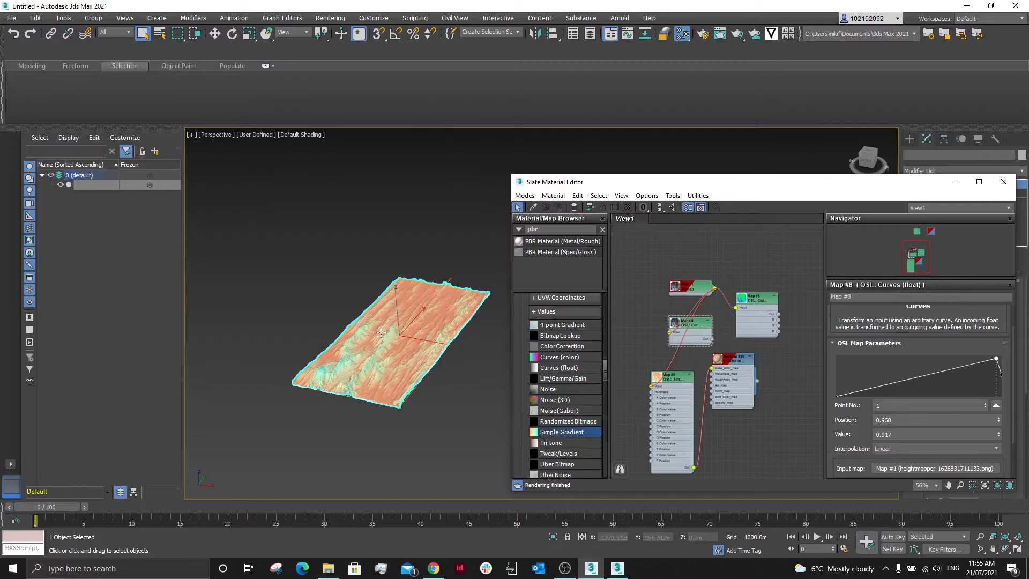
scroll(376, 383, "up", 3)
- Set the Simple Gradient's A color to a very dark blue with hue 0.673 and value about 0.079
double_click(659, 375)
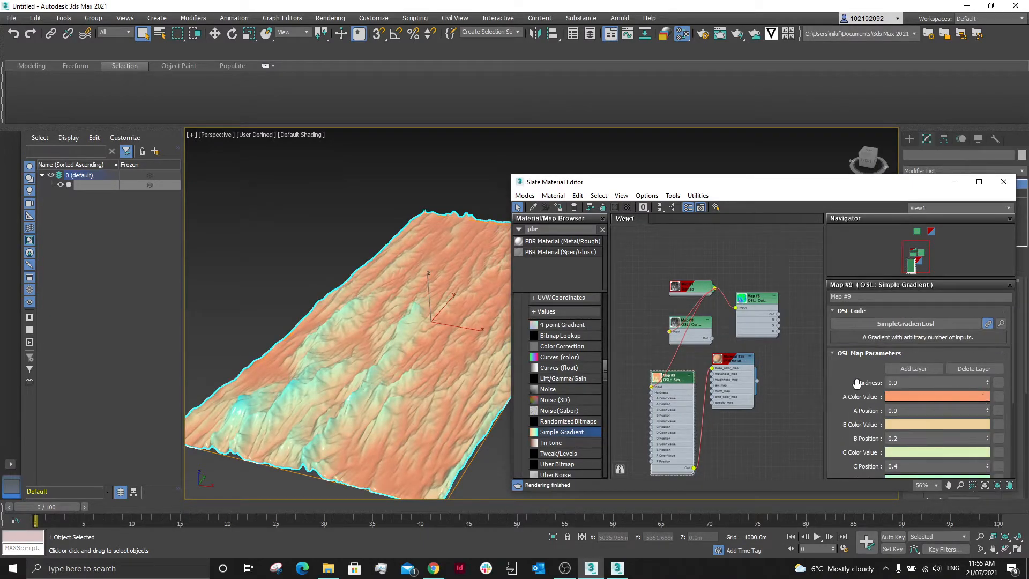
scroll(857, 363, "down", 2)
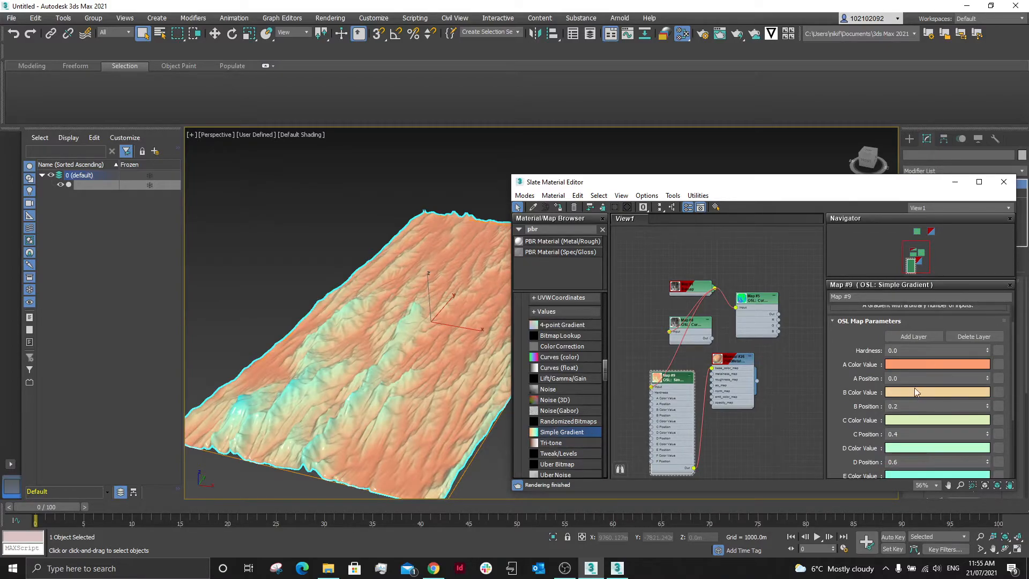
left_click(925, 365)
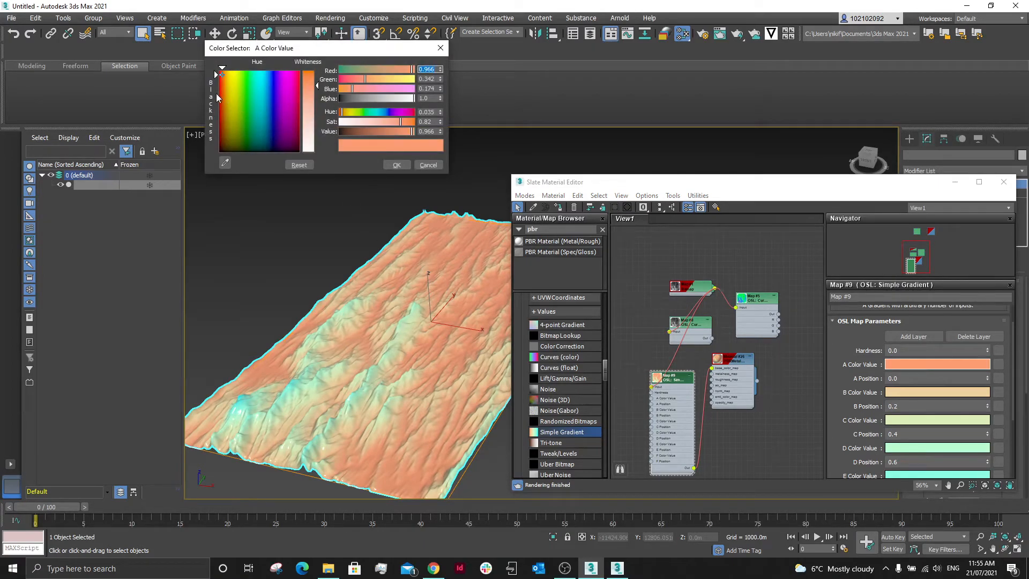
left_click_drag(272, 101, 274, 70)
left_click_drag(414, 132, 345, 133)
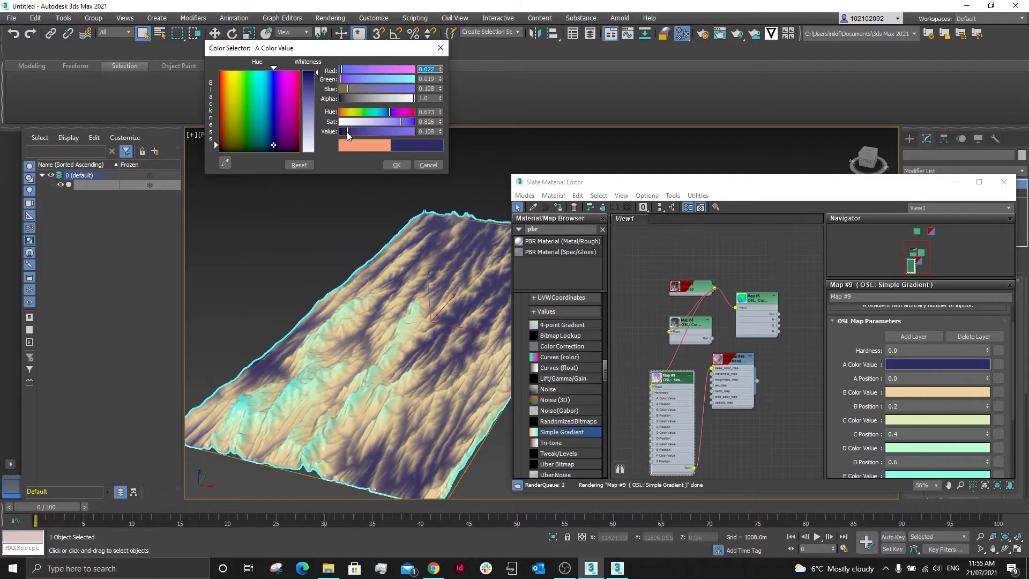
left_click(398, 166)
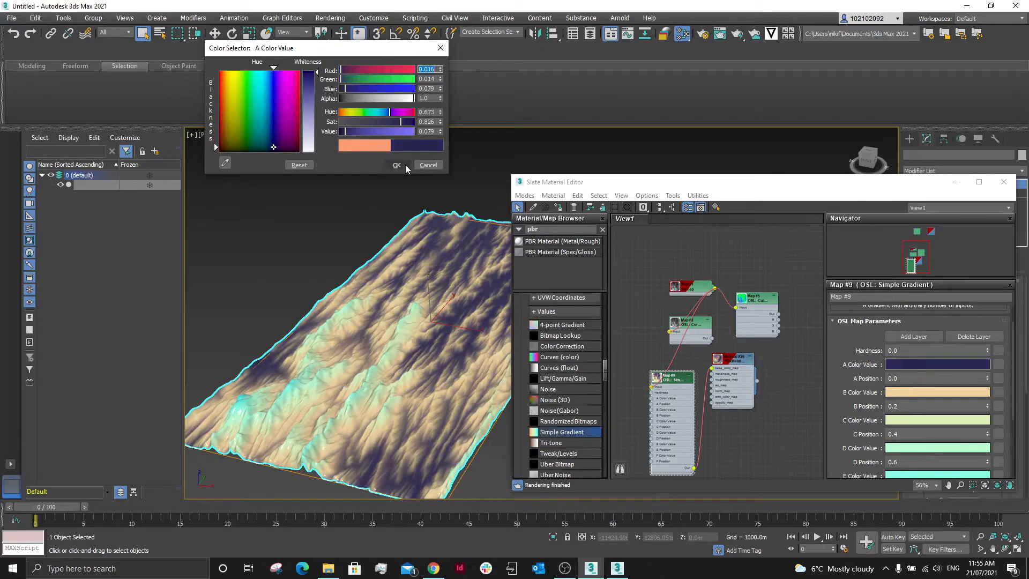
- Set the gradient's B color to a muted blue-violet with reduced brightness
left_click(902, 395)
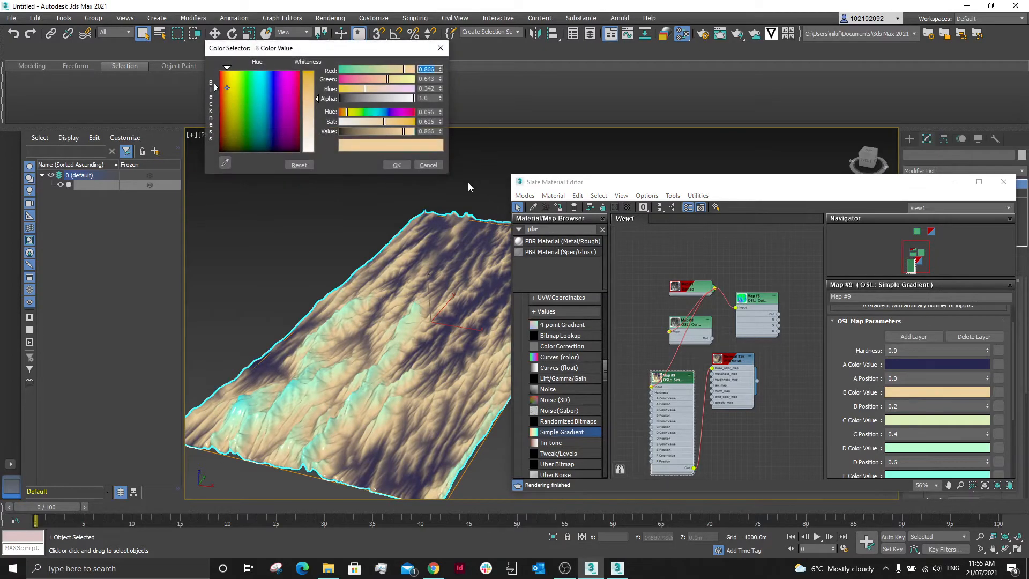
left_click(271, 93)
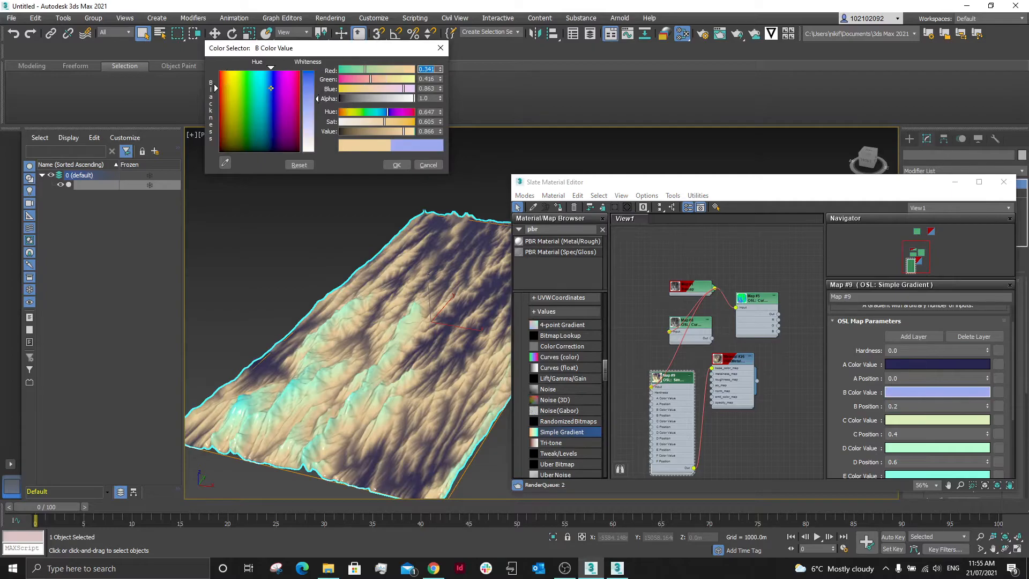
left_click_drag(401, 132, 376, 141)
- Set the gradient's C color to a medium sky blue with hue 0.58
left_click(906, 421)
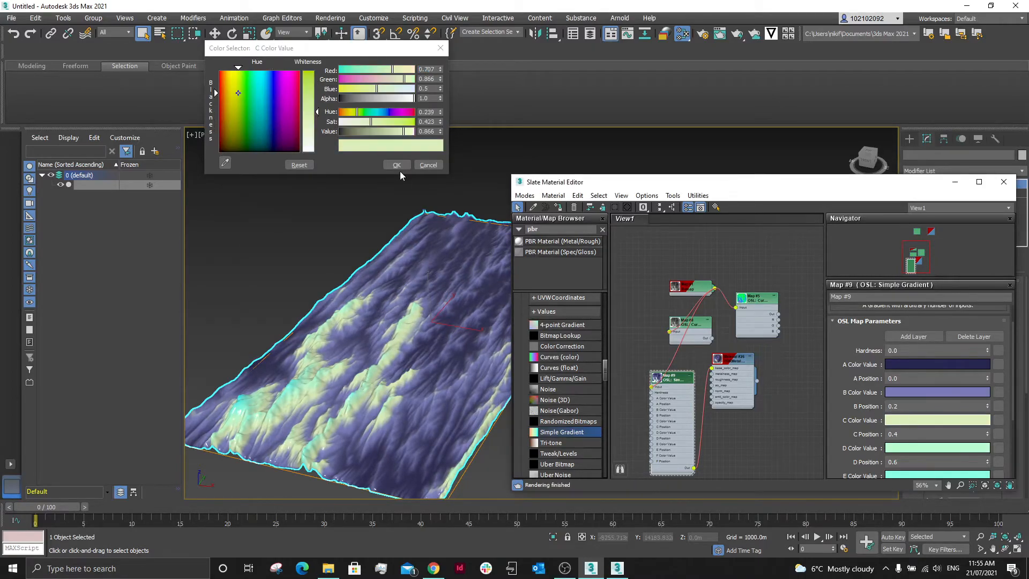
left_click(267, 106)
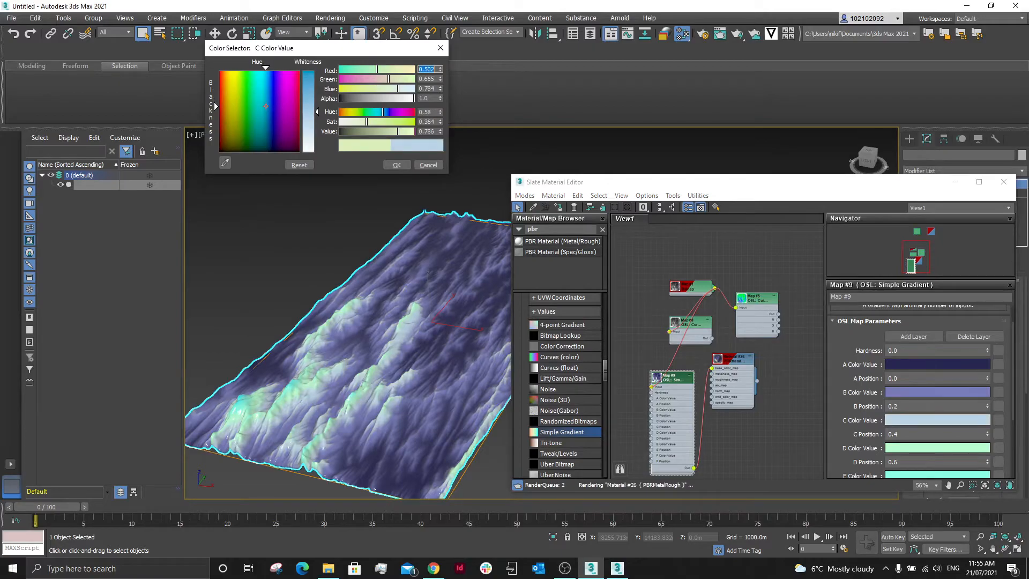
left_click_drag(373, 133, 402, 123)
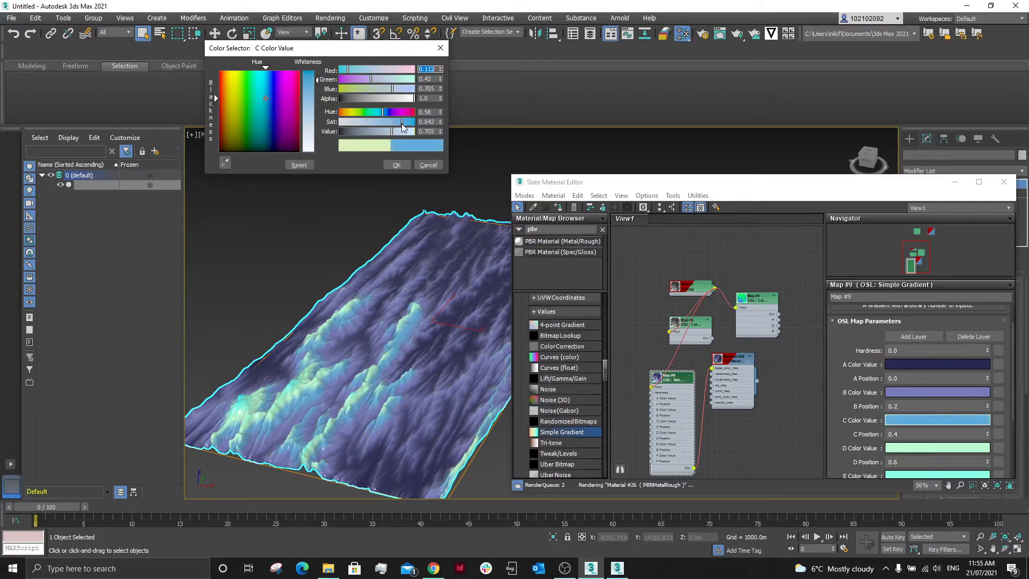
left_click(404, 166)
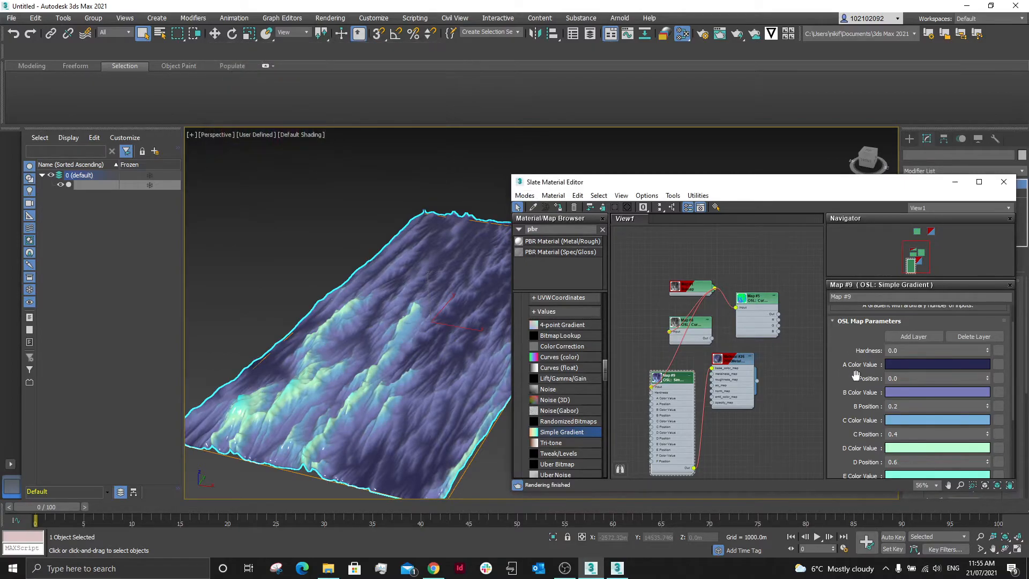
- Set the gradient's D color to turquoise with hue 0.52, saturation about 0.935 and value about 0.724
left_click(907, 449)
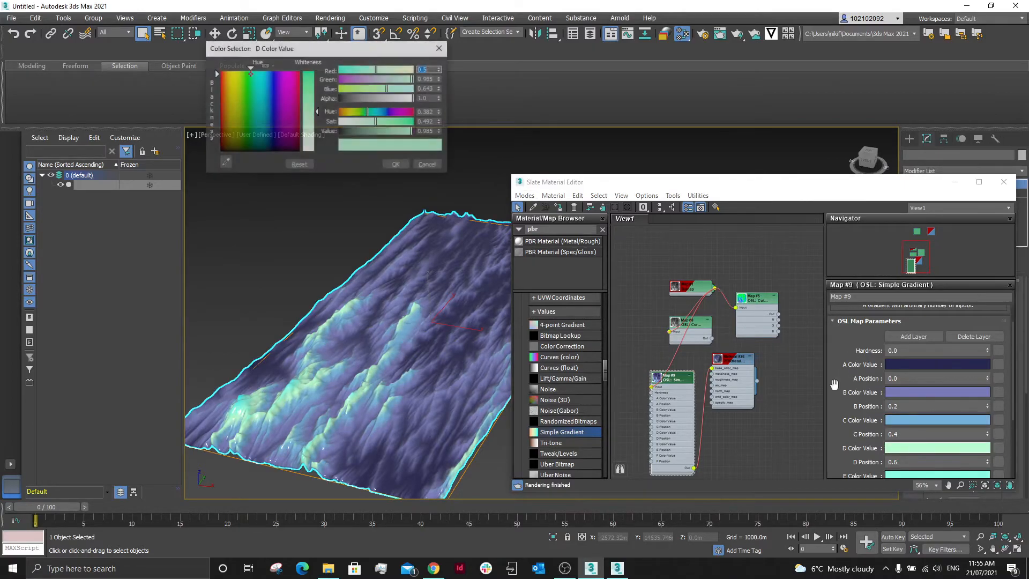
left_click(261, 116)
mouse_move(399, 134)
left_mouse_down()
mouse_move(387, 124)
mouse_move(409, 122)
left_mouse_up()
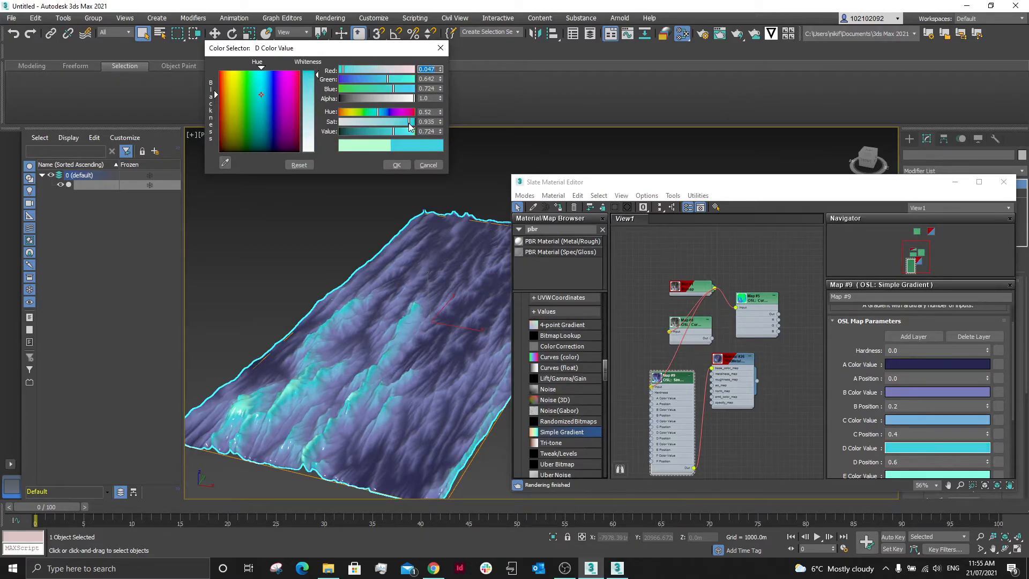
left_click(397, 165)
scroll(859, 393, "down", 1)
scroll(859, 393, "down", 4)
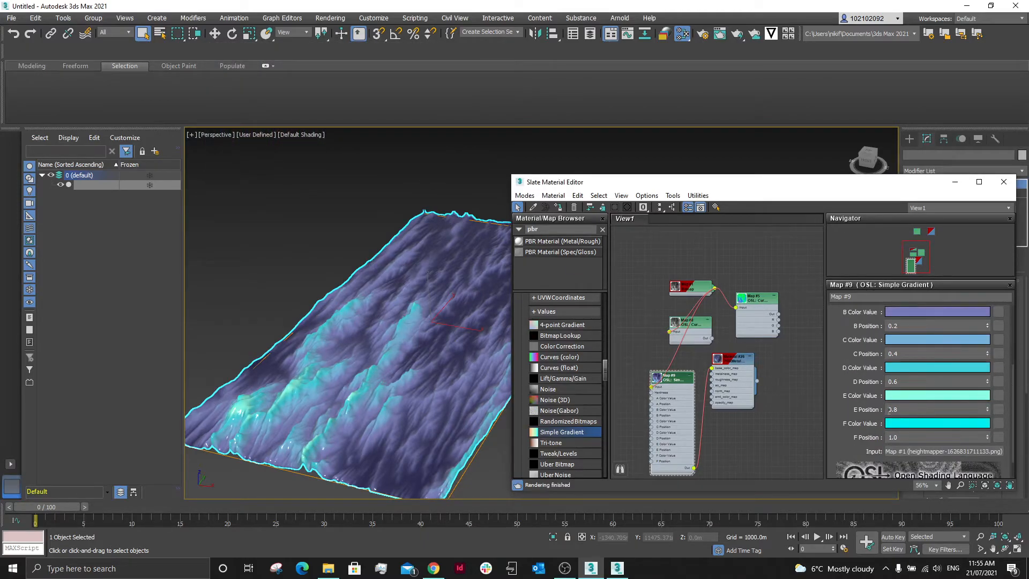
scroll(311, 395, "up", 10)
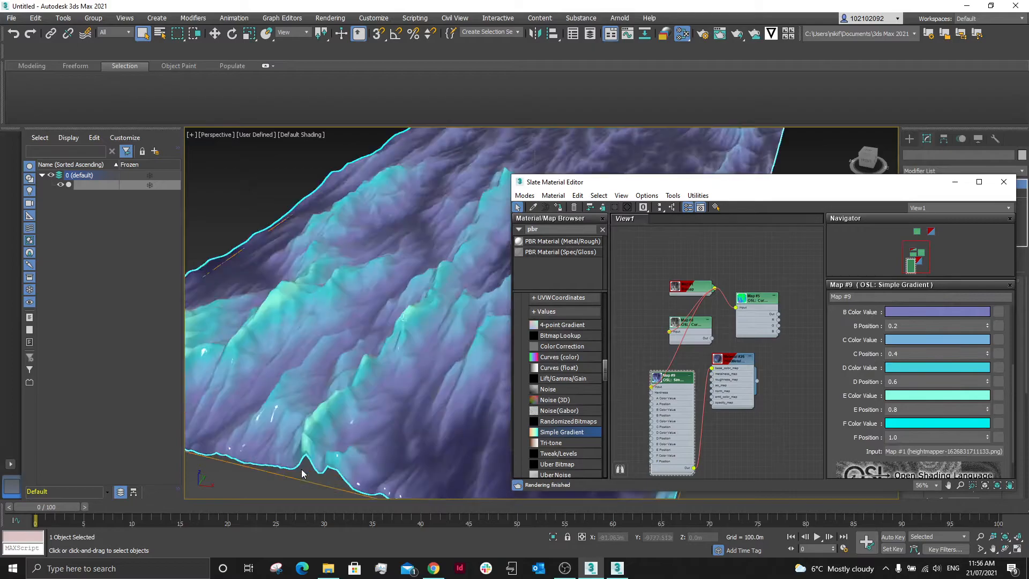
scroll(334, 350, "down", 6)
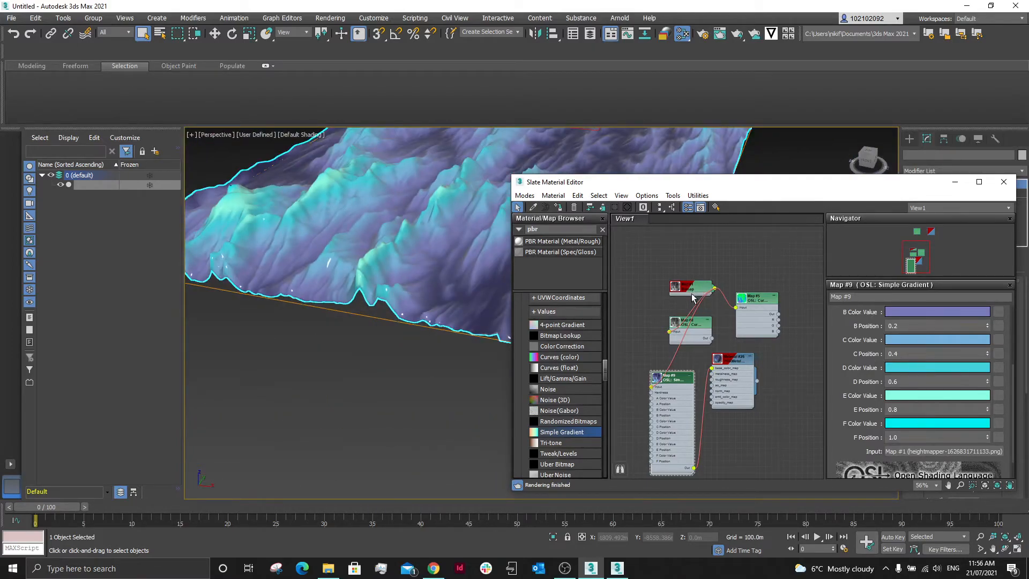
- Set the PBR material's roughness to 1.0 with metalness at 0.0, and reposition its node beside the gradient node
left_click_drag(734, 357, 752, 357)
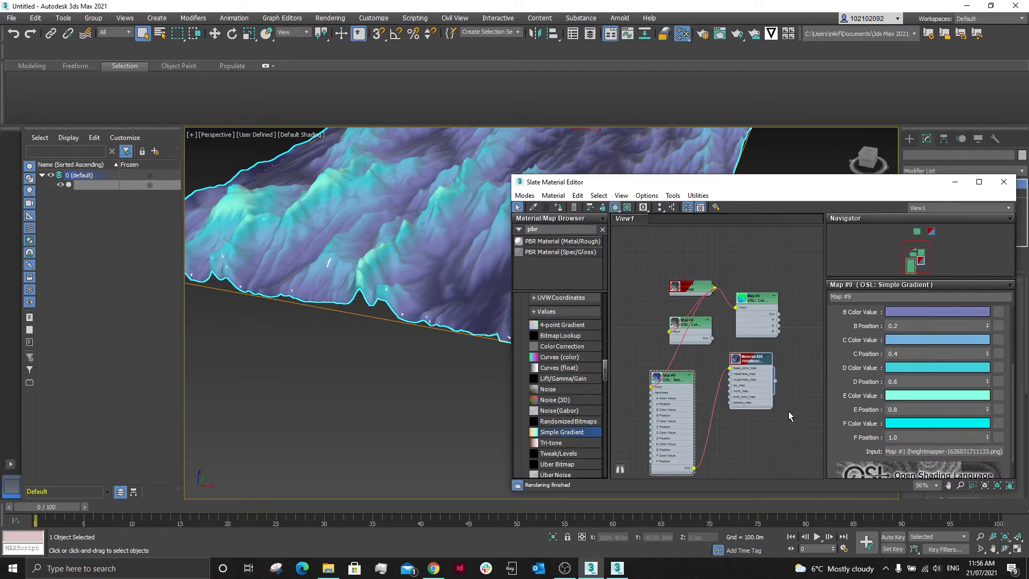
left_click(740, 364)
scroll(842, 378, "down", 1)
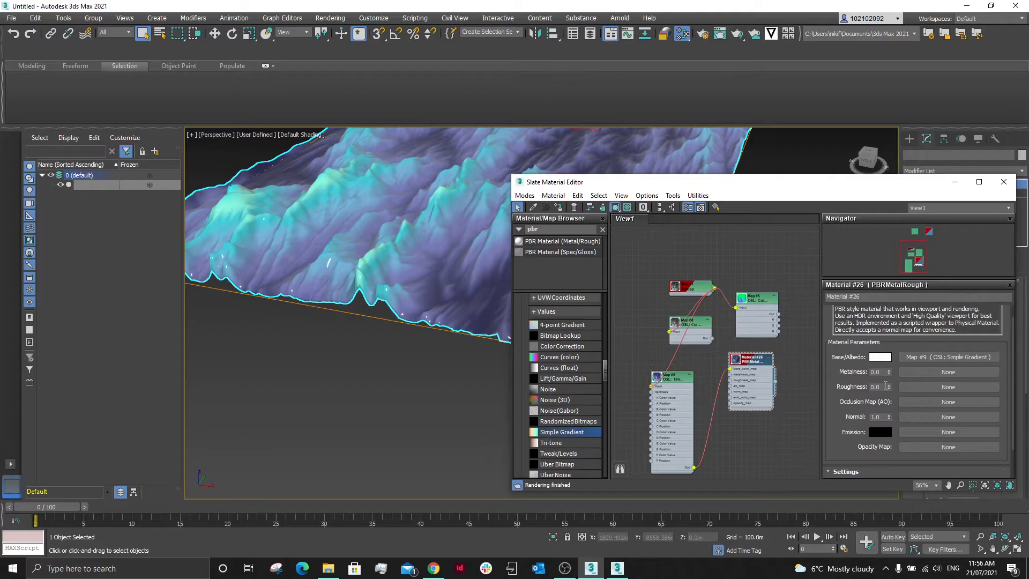
left_click_drag(889, 390, 888, 375)
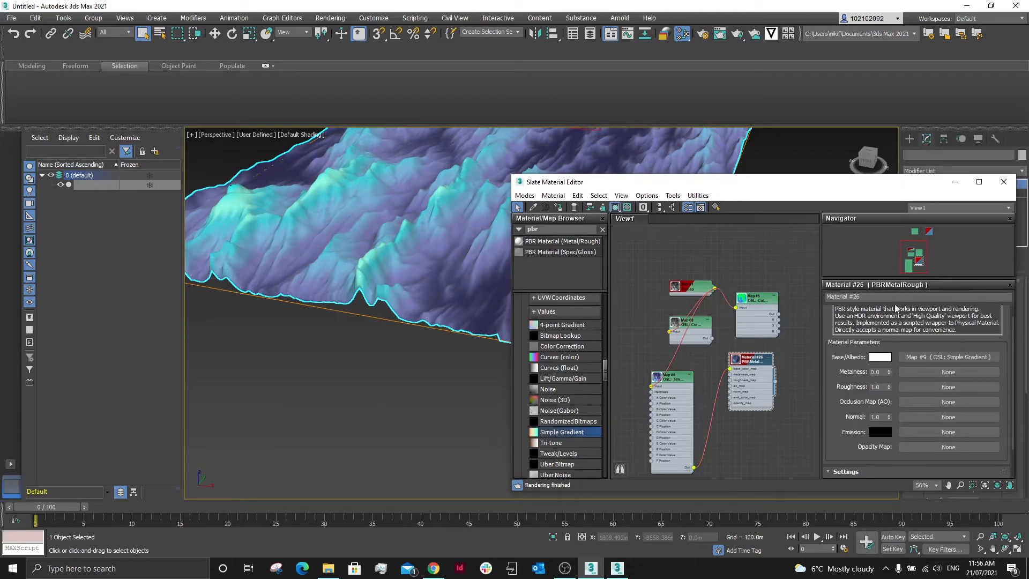
left_click_drag(888, 374, 895, 431)
scroll(379, 241, "up", 5)
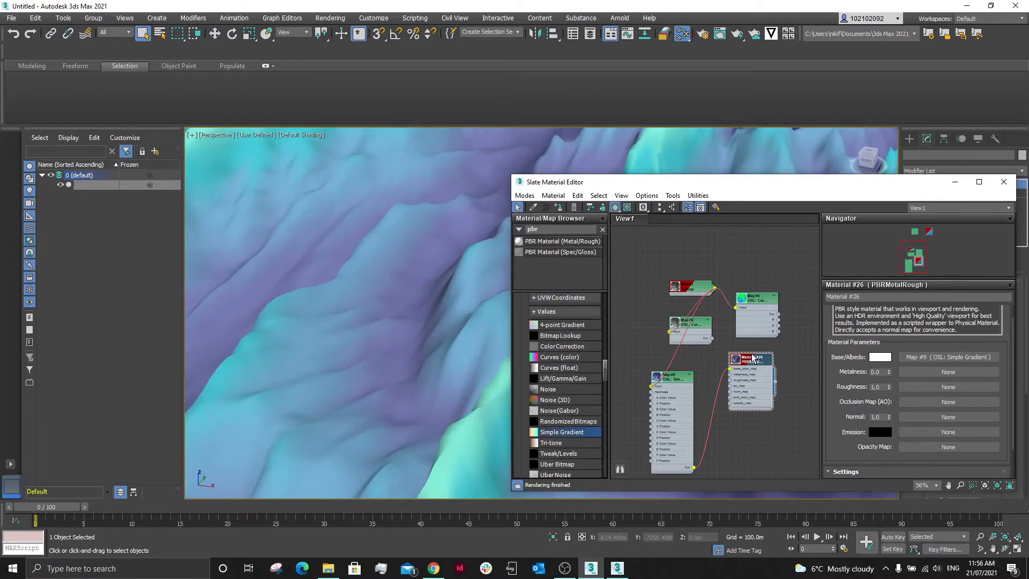
left_click_drag(752, 357, 759, 375)
scroll(356, 291, "down", 6)
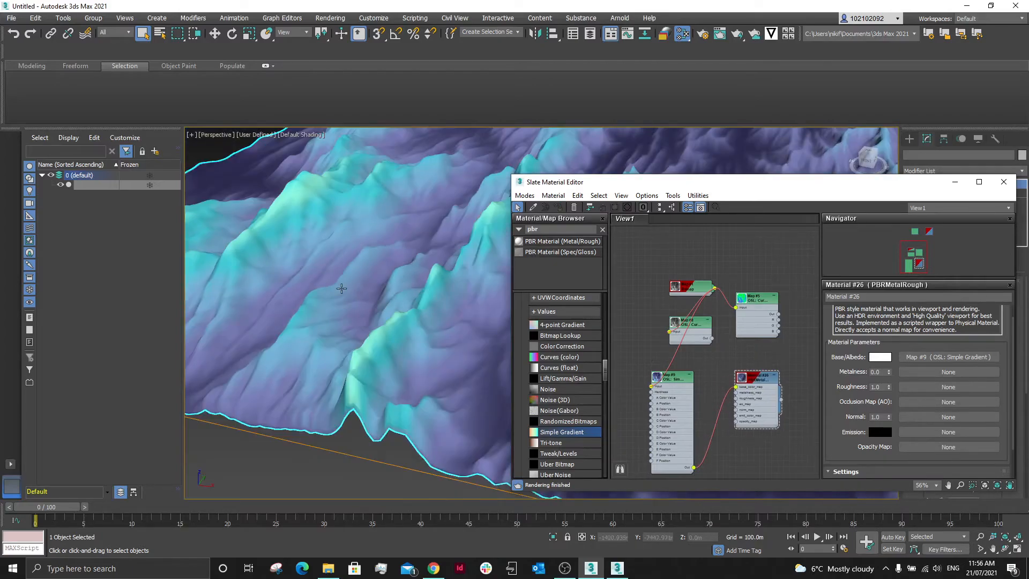
right_click(403, 335)
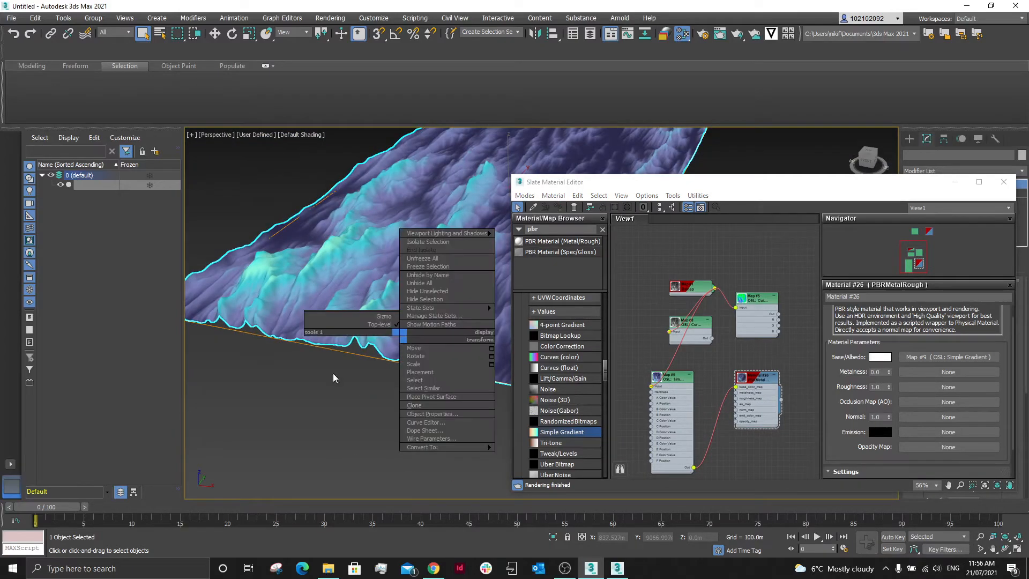
- Reopen the Simple Gradient's parameters and adjust its F position to about 1.02
left_click(948, 357)
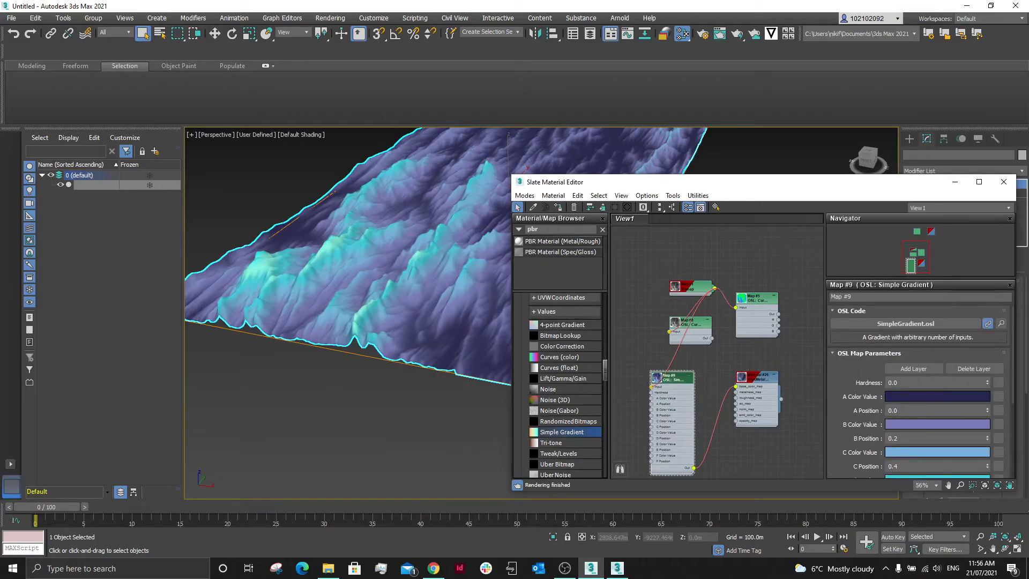
scroll(915, 352, "down", 1)
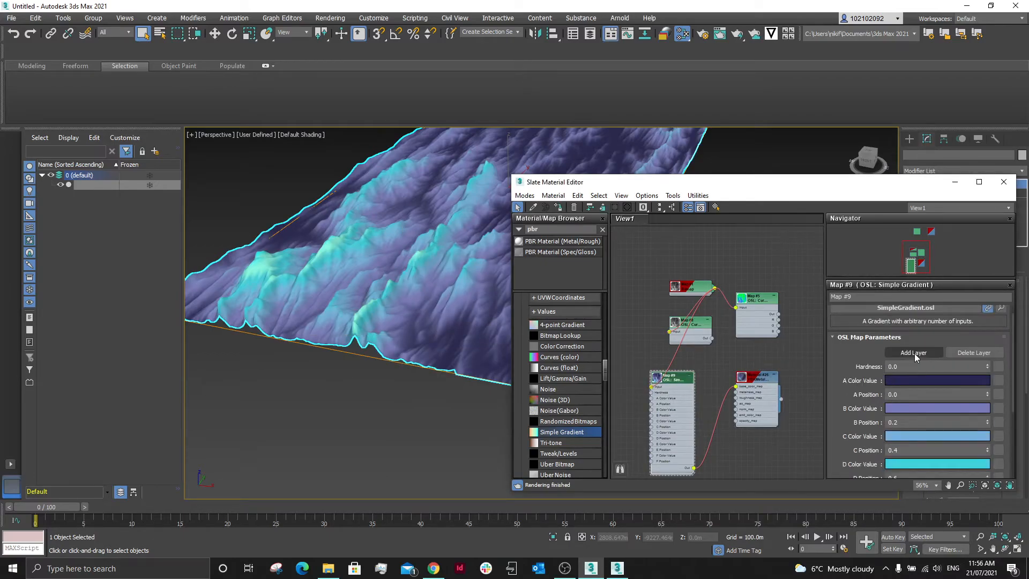
scroll(944, 413, "down", 5)
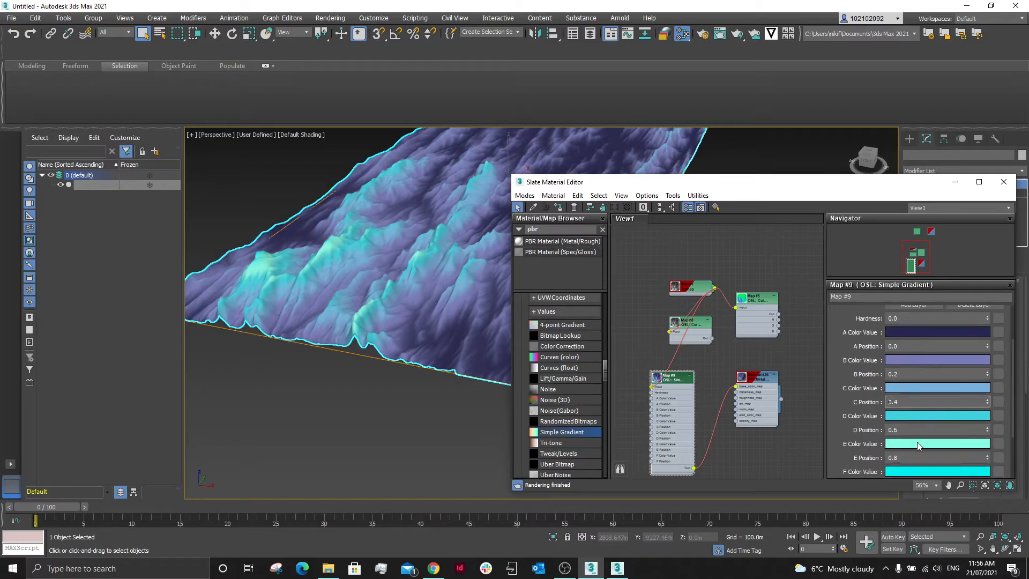
scroll(918, 442, "down", 1)
double_click(975, 438)
type("0.99")
key("Return")
left_click_drag(988, 437, 992, 370)
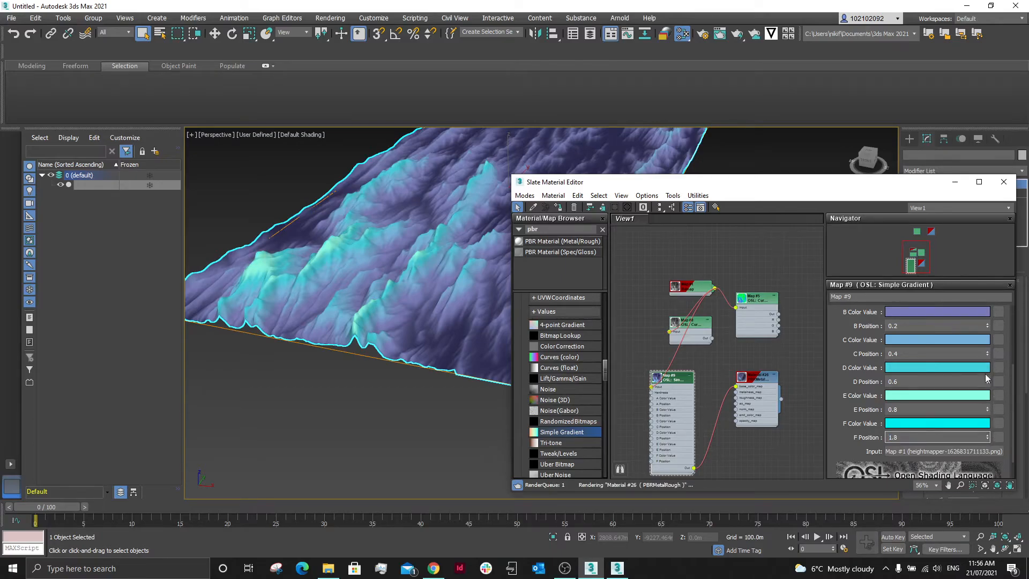
mouse_move(990, 438)
left_mouse_down()
mouse_move(978, 158)
mouse_move(944, 428)
mouse_move(973, 527)
left_mouse_up()
left_click_drag(973, 490, 978, 472)
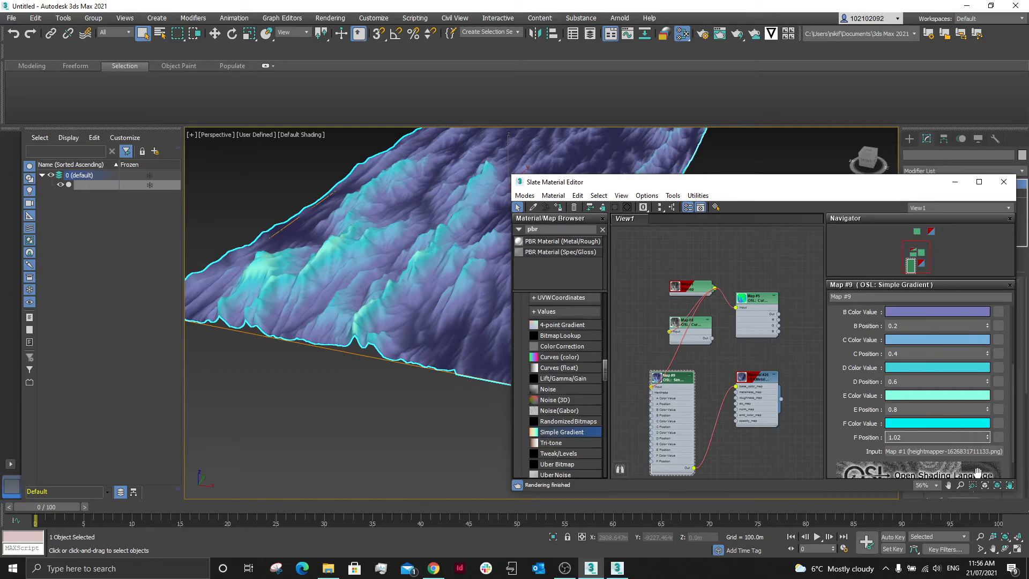
- Set the Simple Gradient's F position to 1.0
left_click(987, 439)
left_click(987, 440)
left_click(987, 440)
left_click(987, 435)
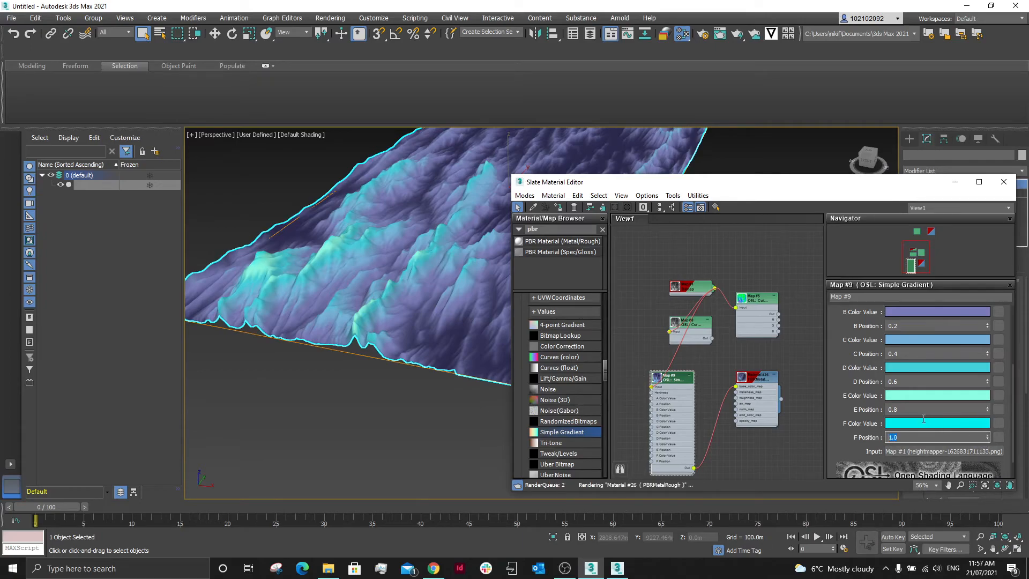
- Examine the gradient's color stops A to F alongside a close-up of the terrain's peaks
scroll(921, 340, "up", 1)
scroll(921, 317, "up", 1)
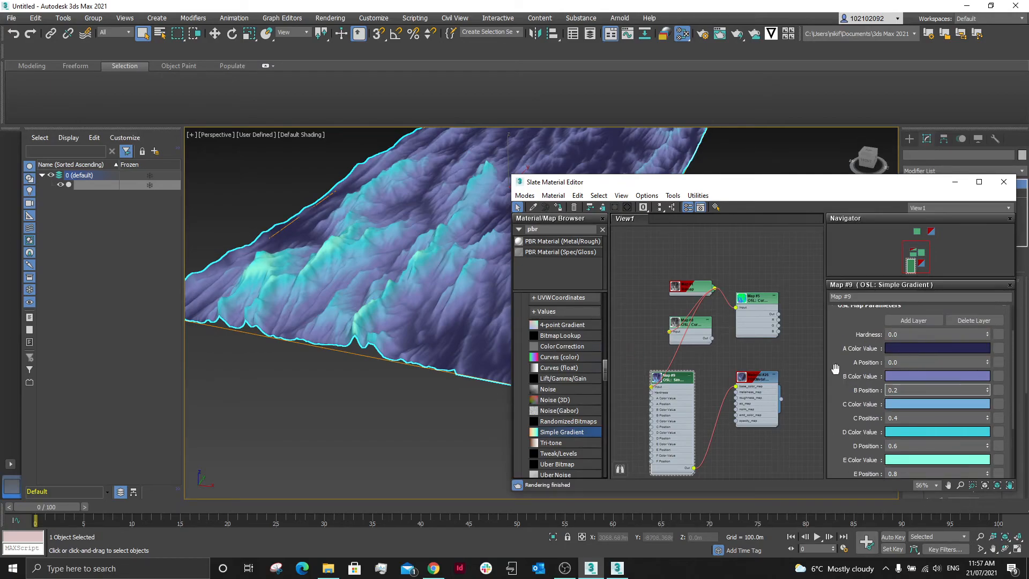
scroll(374, 323, "up", 5)
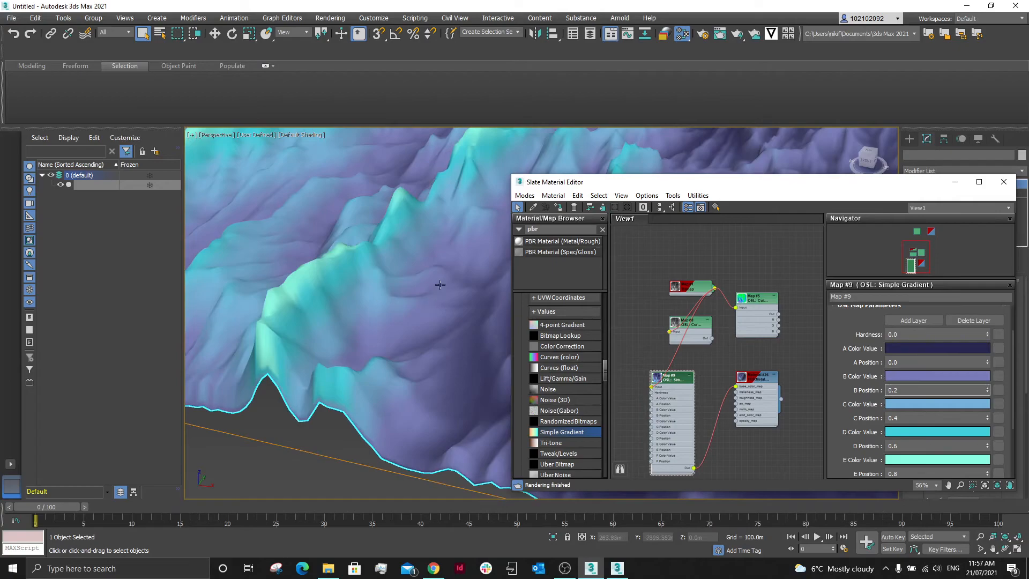
left_click_drag(867, 185, 689, 171)
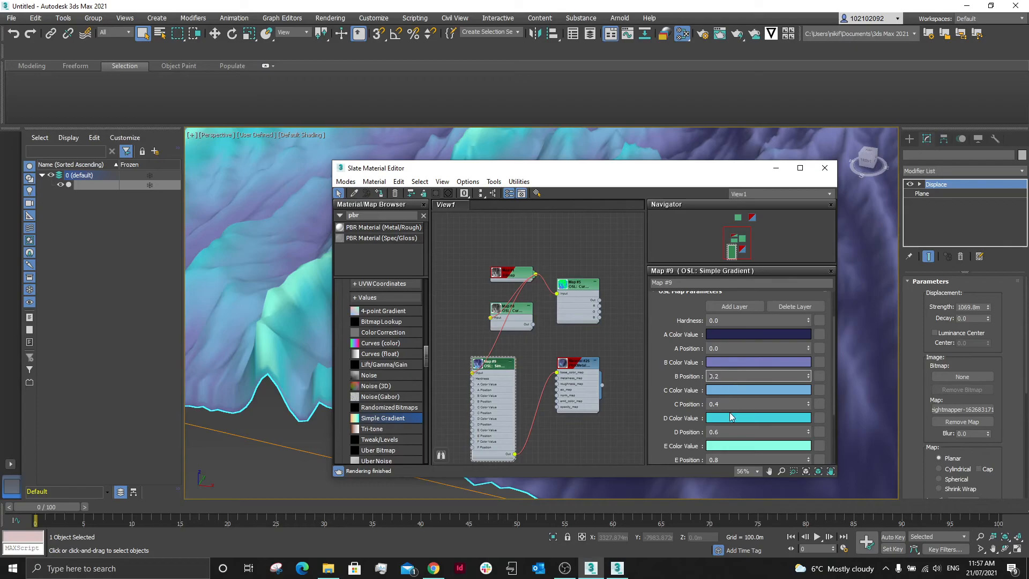
scroll(734, 437, "down", 3)
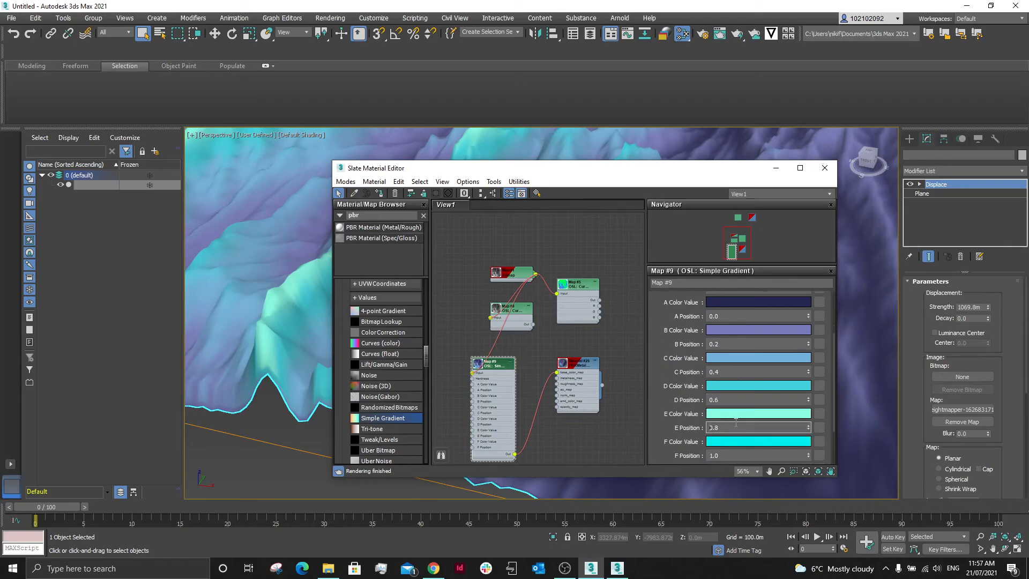
left_click_drag(617, 172, 688, 159)
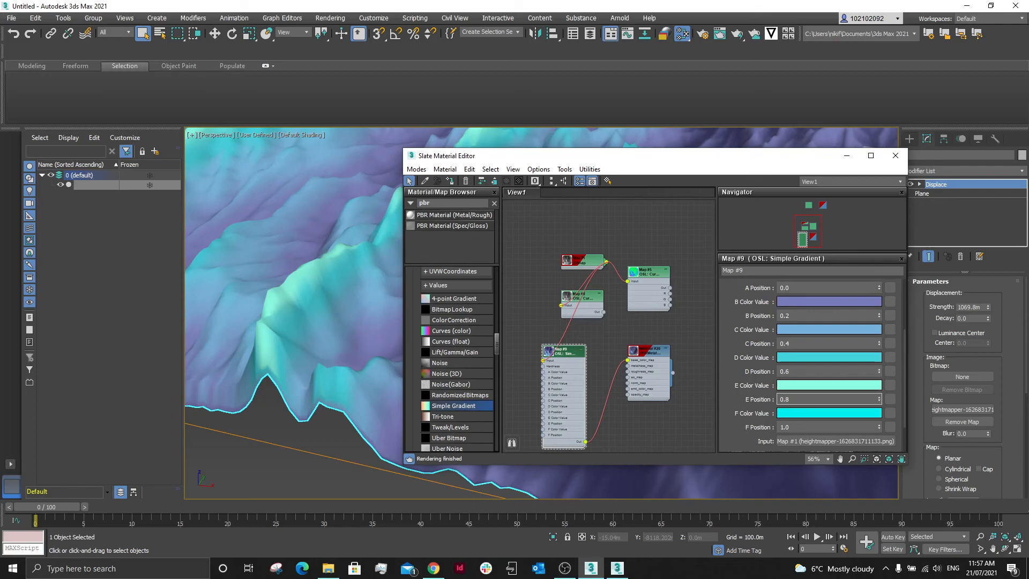
- Minimize the Slate Material Editor, frame the whole terrain in the perspective view and deselect it
left_click(851, 157)
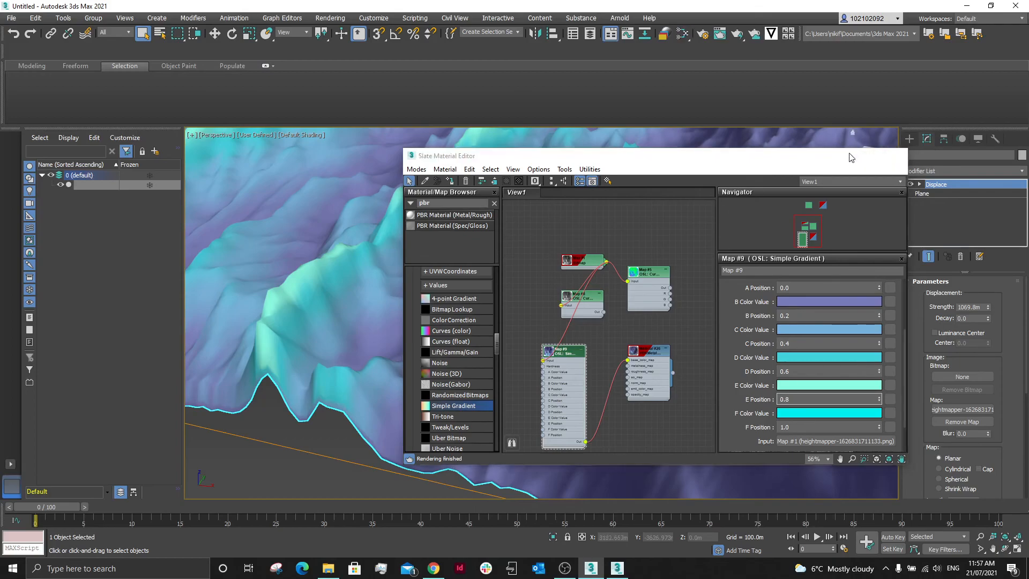
key("z")
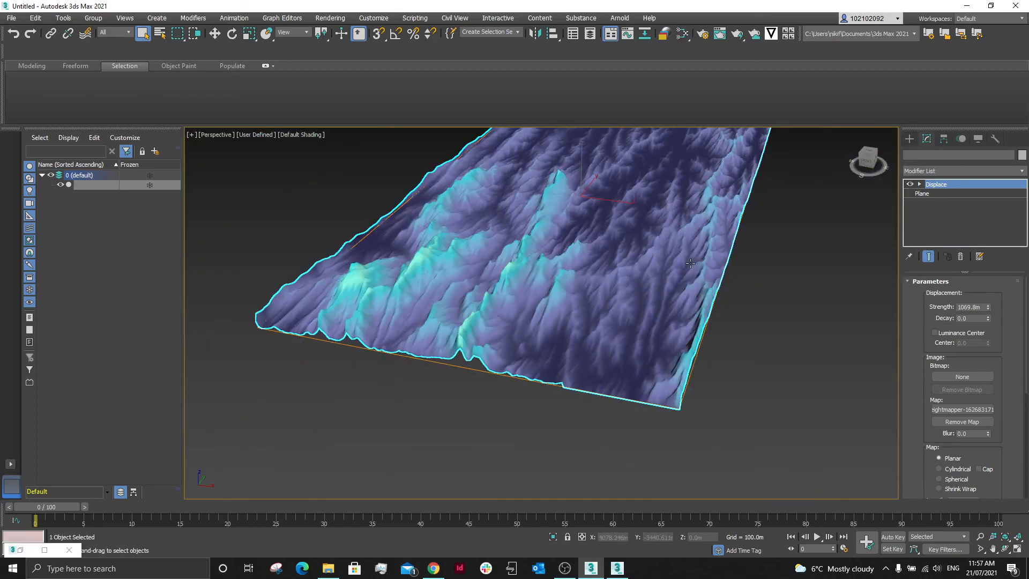
left_click(815, 327)
middle_click_drag(795, 317, 779, 351)
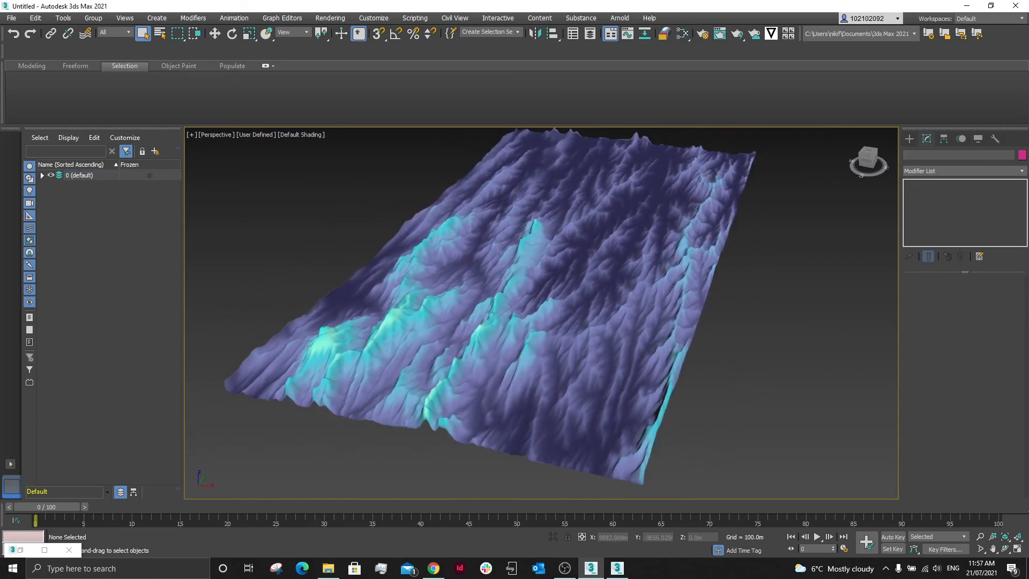